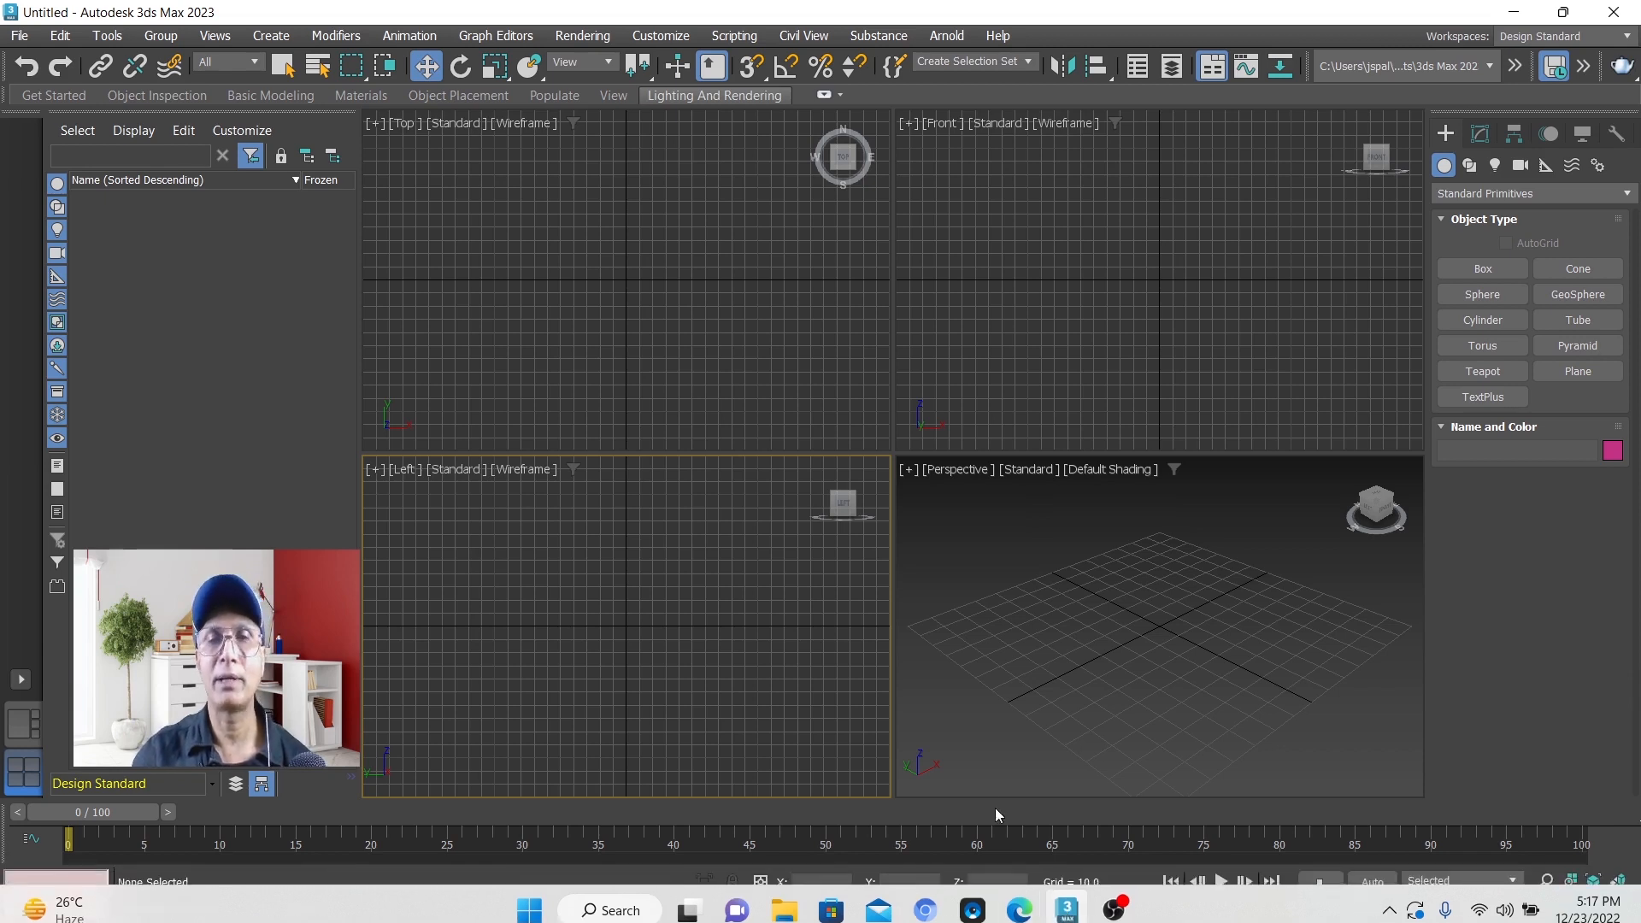
# - Activate each of the four viewports in turn and look at the standard viewport layout presets
pyautogui.click(992, 562)
pyautogui.click(1038, 333)
pyautogui.click(757, 323)
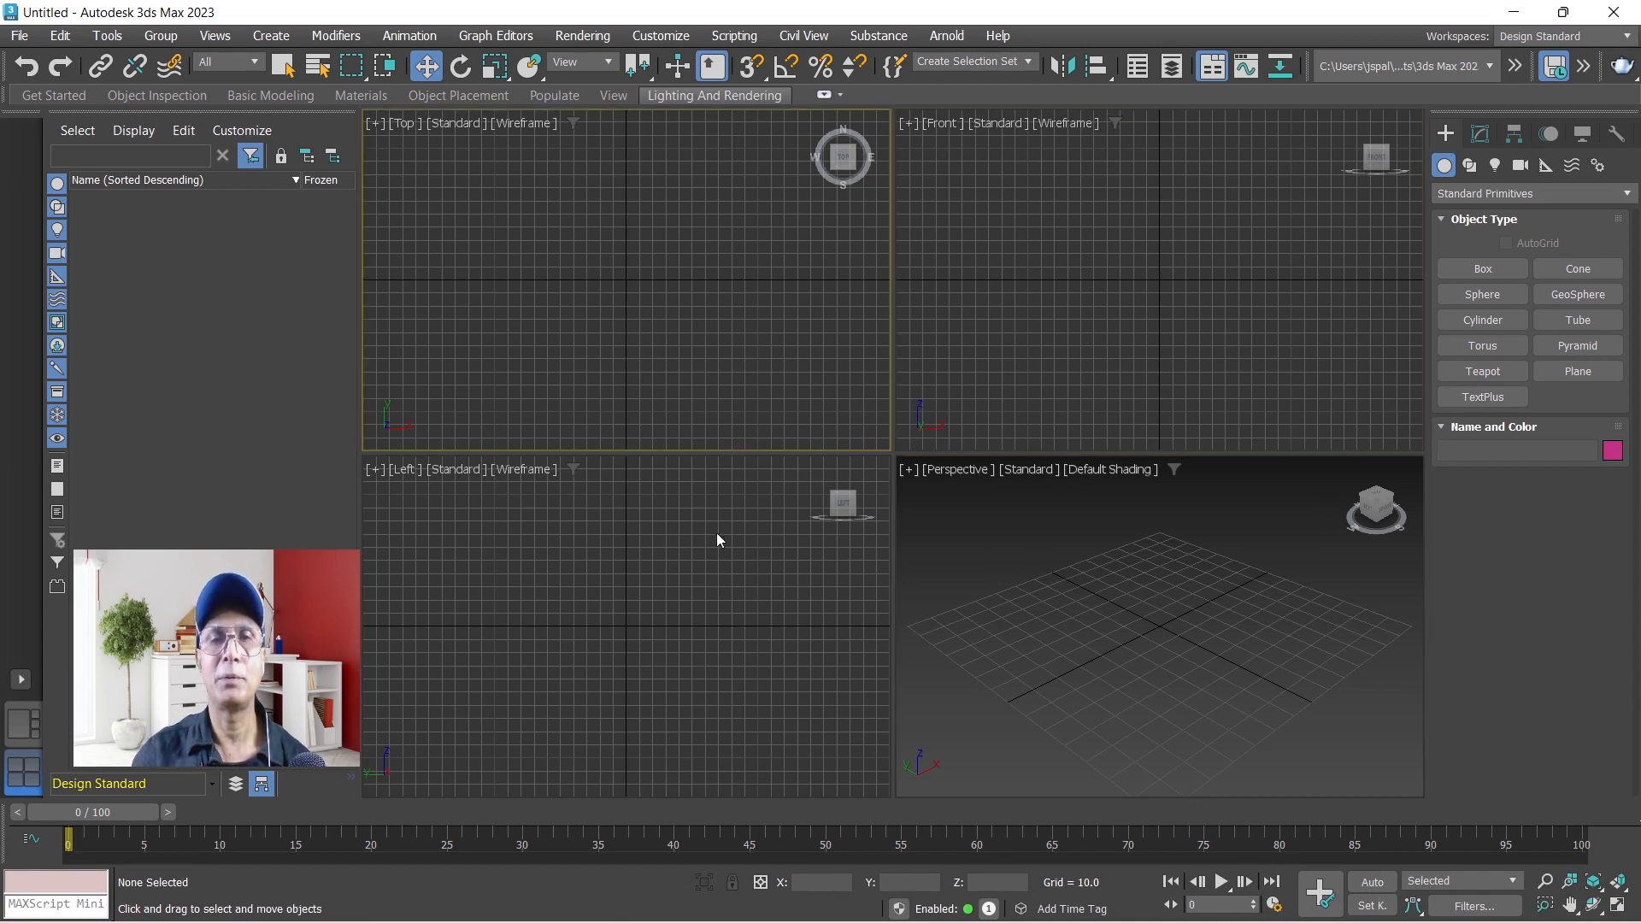
pyautogui.click(717, 588)
pyautogui.click(1094, 618)
pyautogui.click(1022, 315)
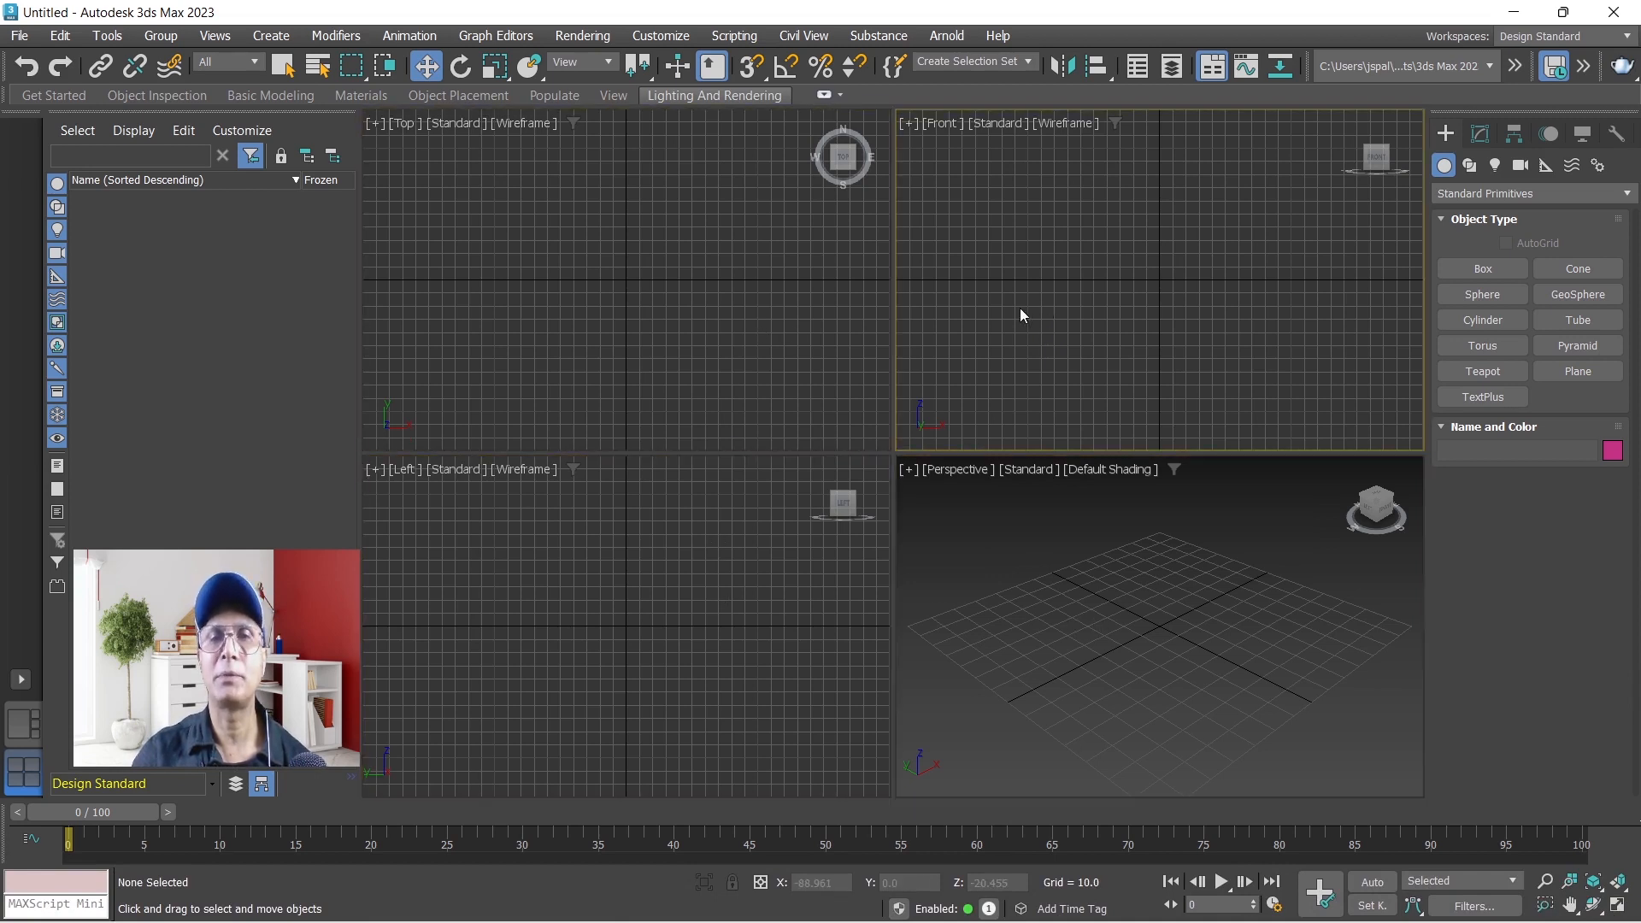
pyautogui.click(777, 331)
pyautogui.click(736, 570)
pyautogui.click(1084, 628)
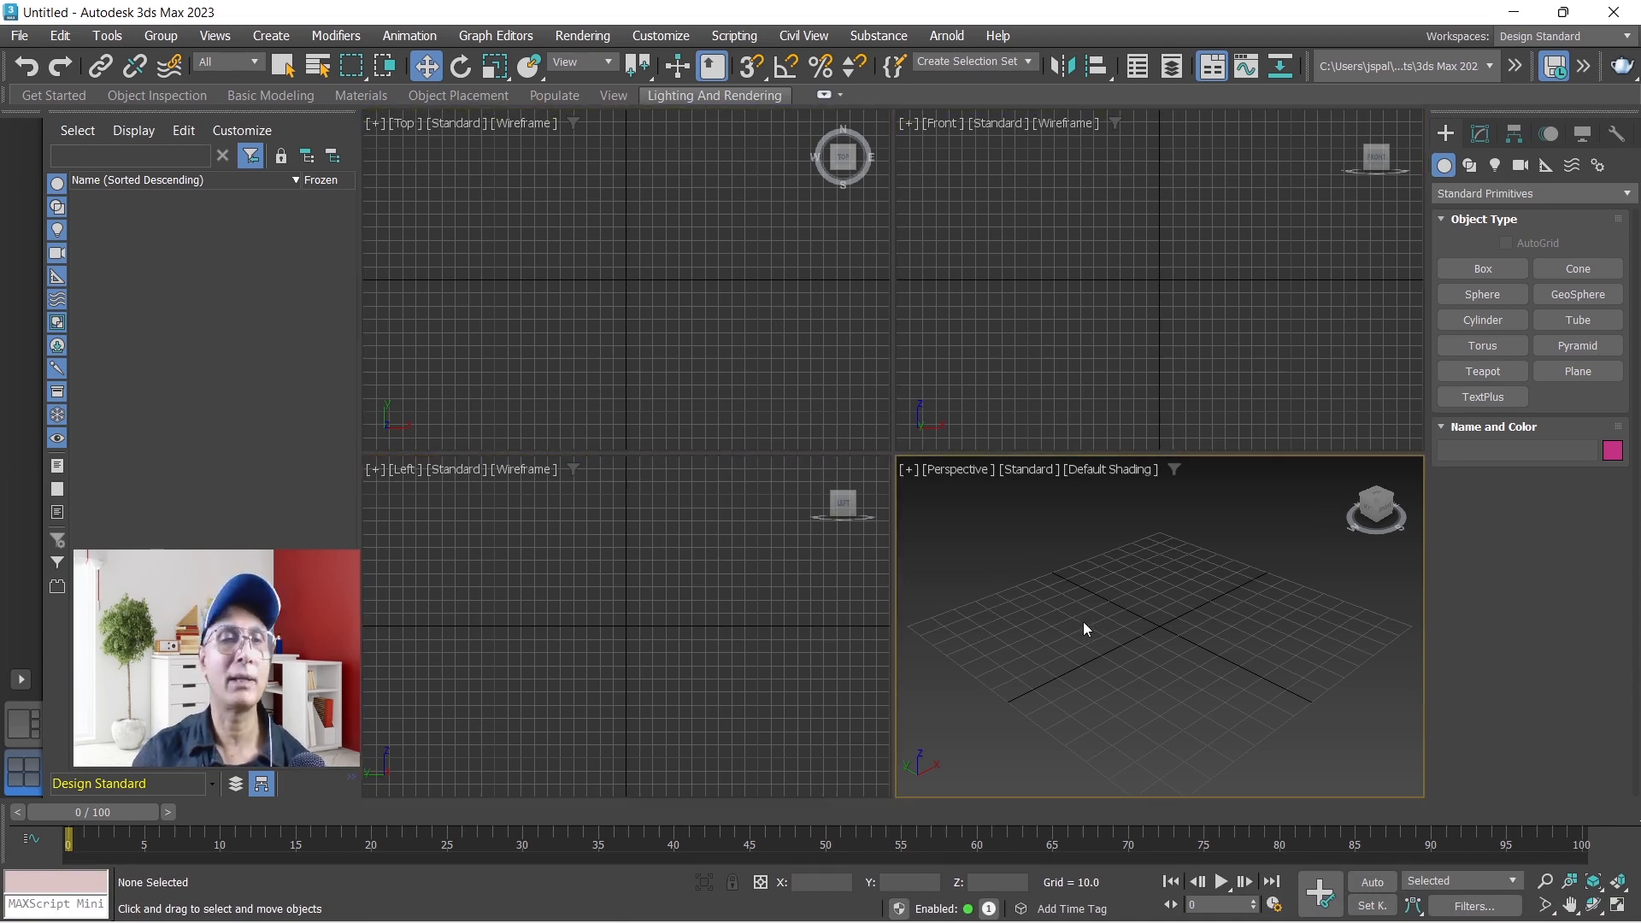
pyautogui.click(20, 680)
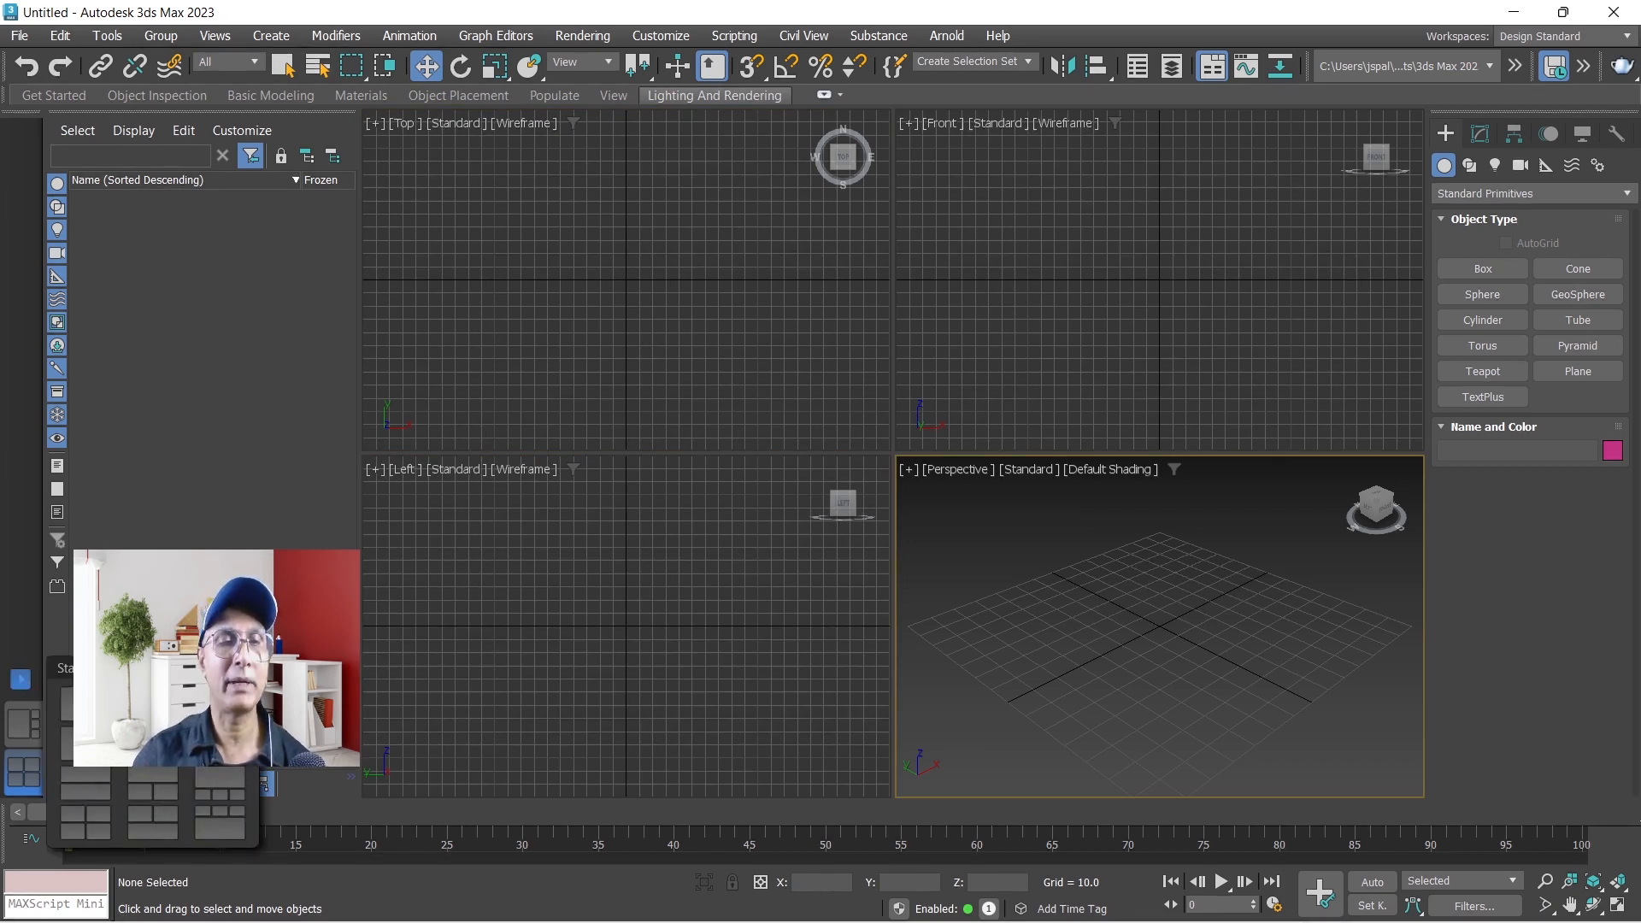
pyautogui.click(1036, 619)
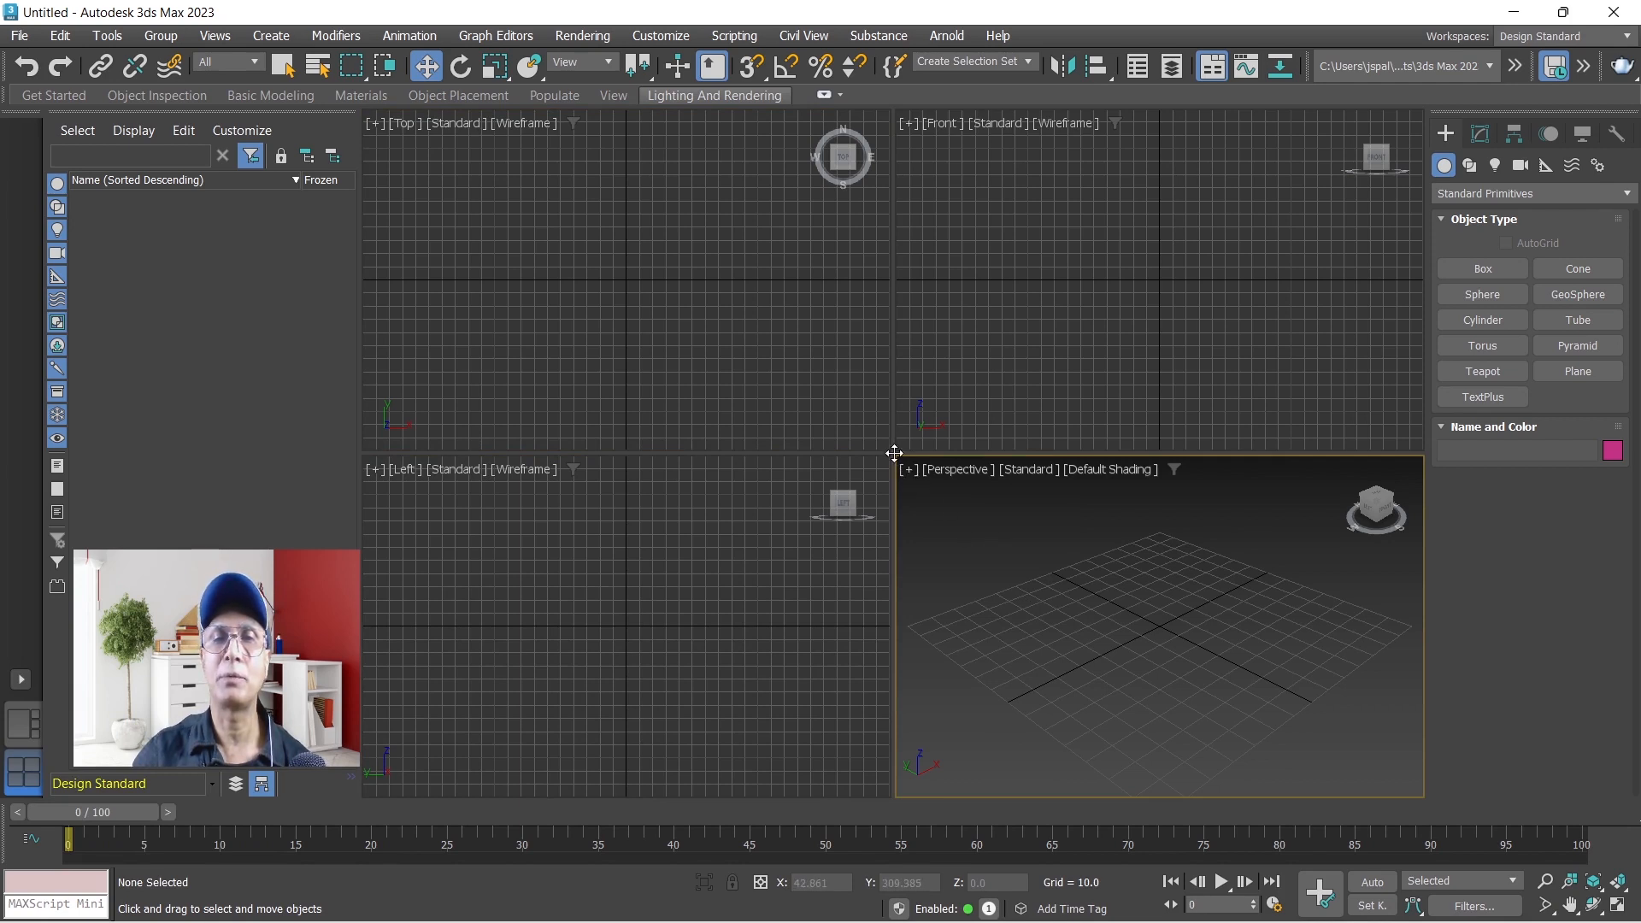
# - Enlarge the Left viewport by moving the corner shared by all four viewports, and reset the viewport layout
pyautogui.moveTo(894, 453); pyautogui.dragTo(1160, 237)
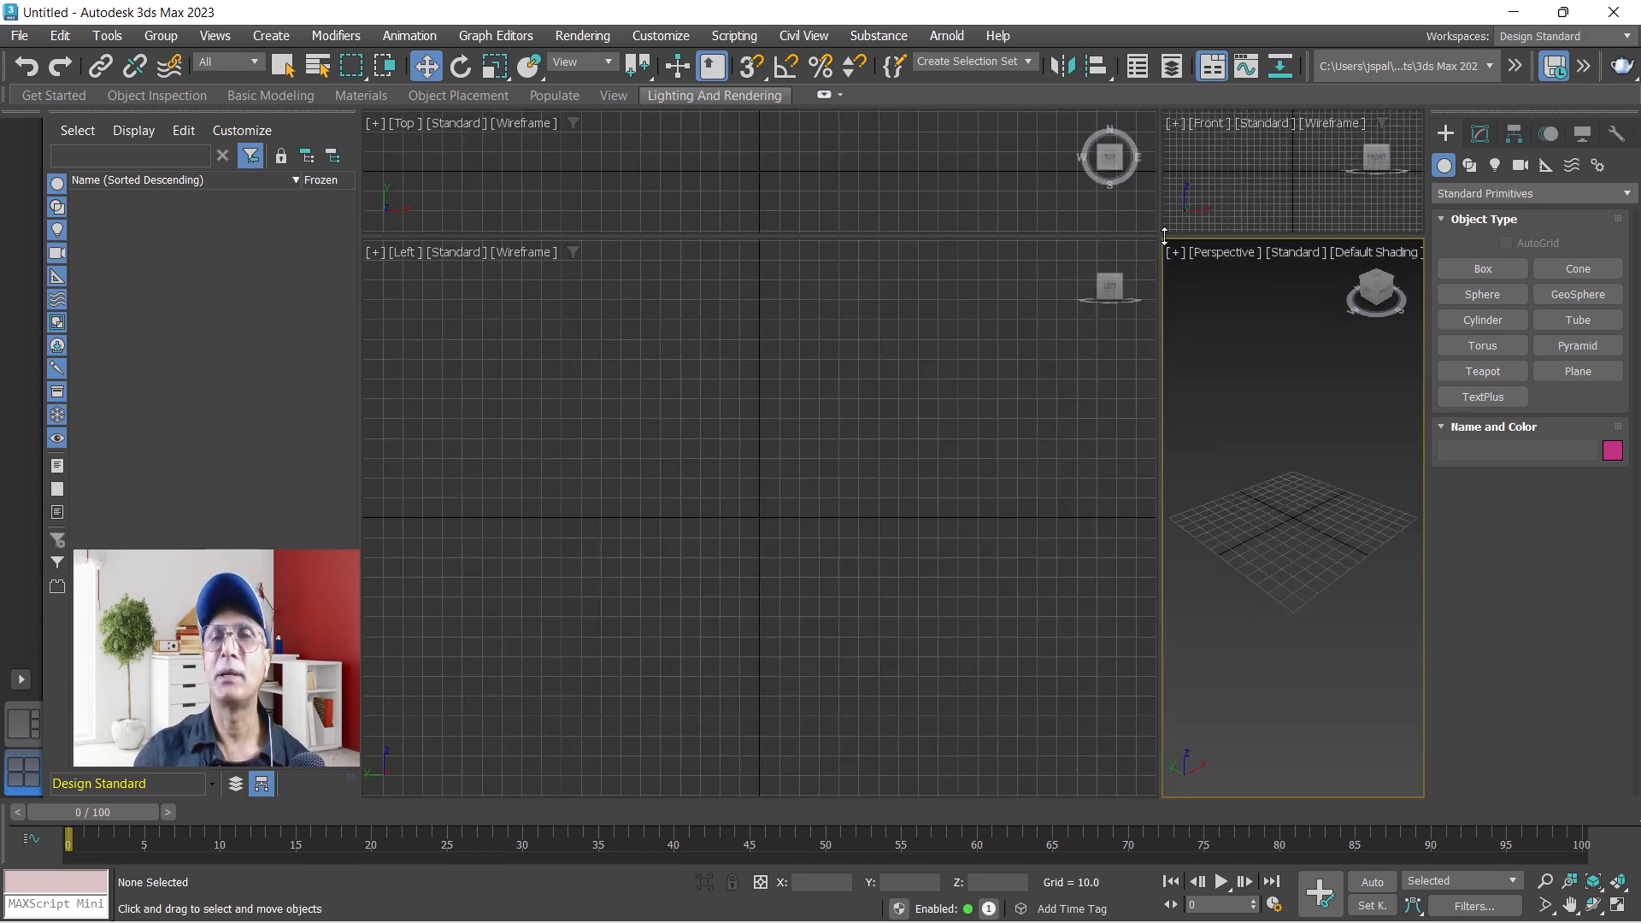
pyautogui.click(1222, 220)
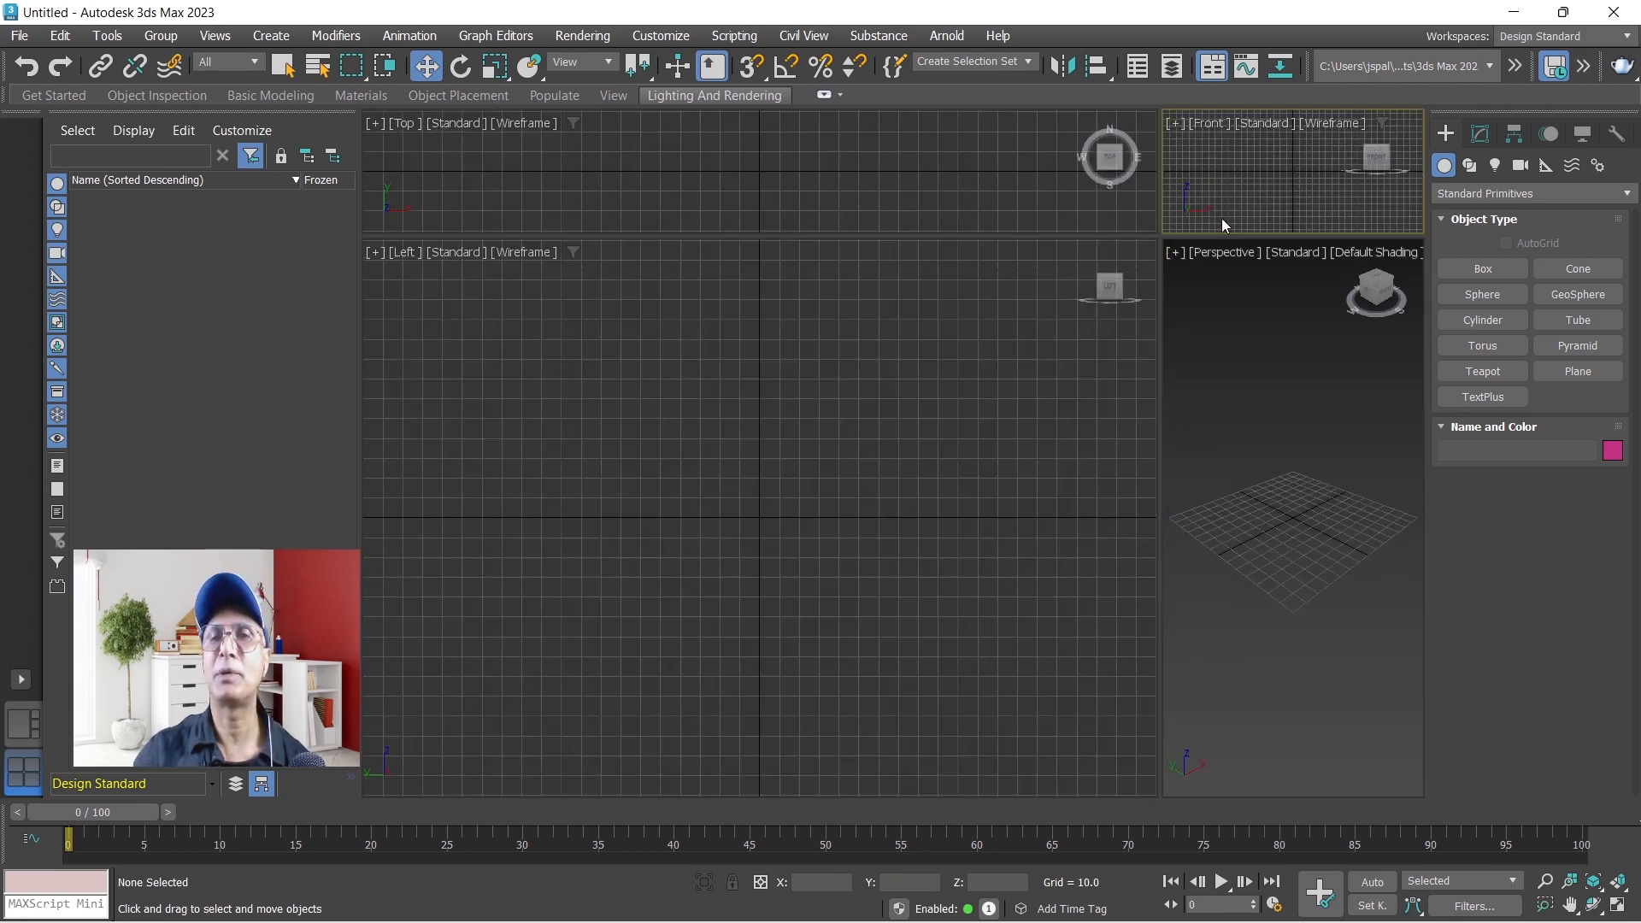
pyautogui.rightClick(1196, 229)
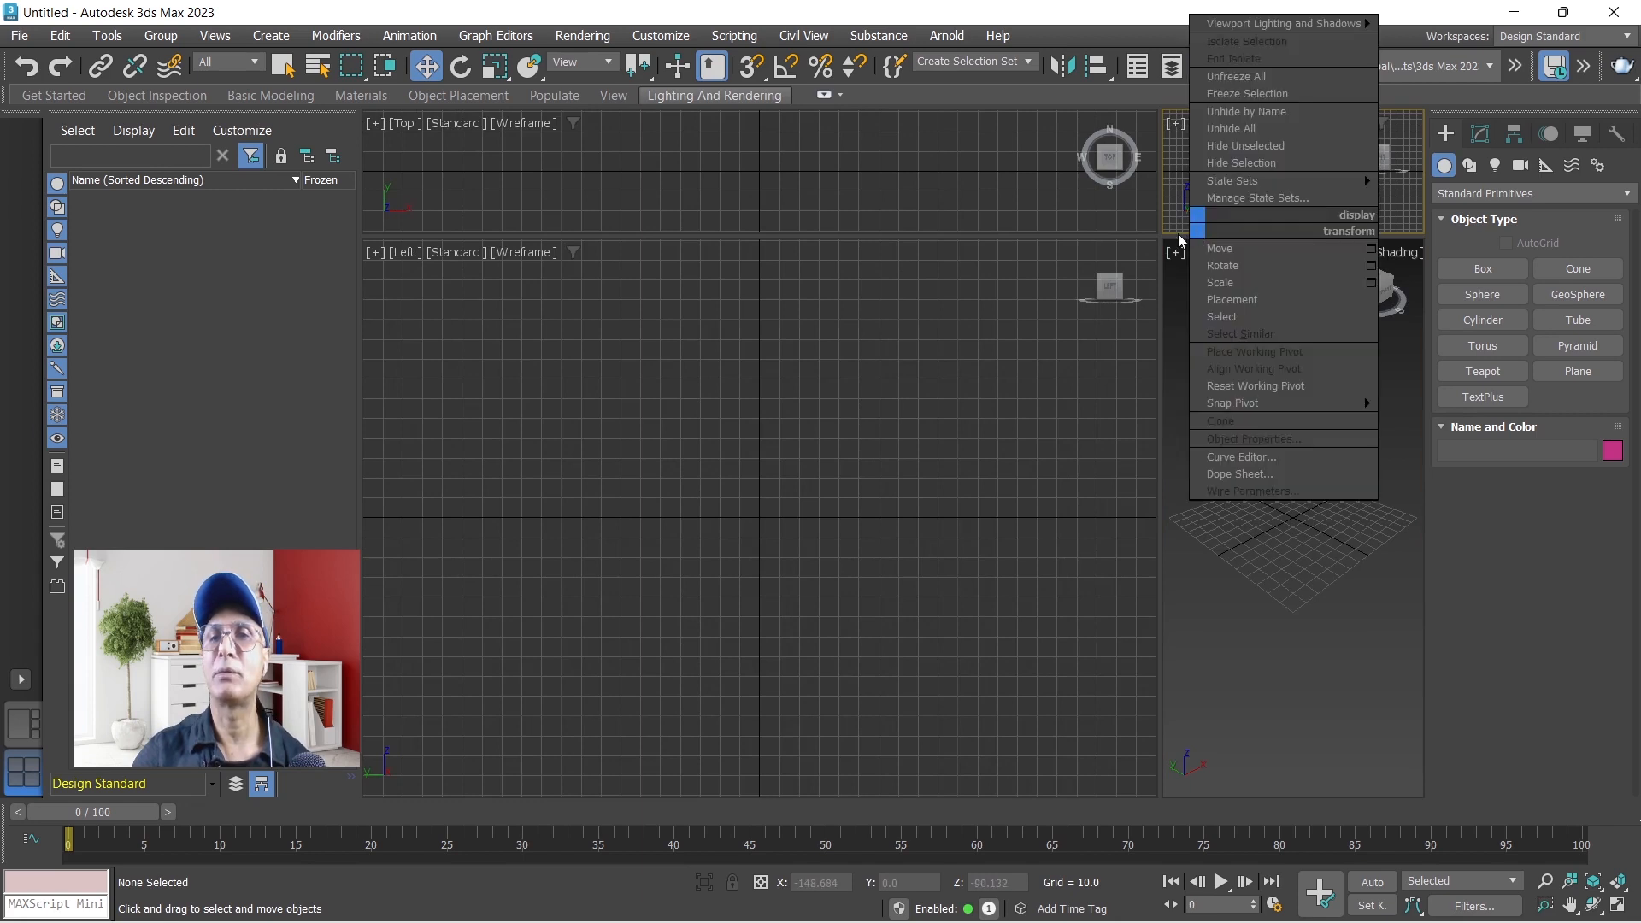
pyautogui.click(1181, 290)
pyautogui.moveTo(1180, 234)
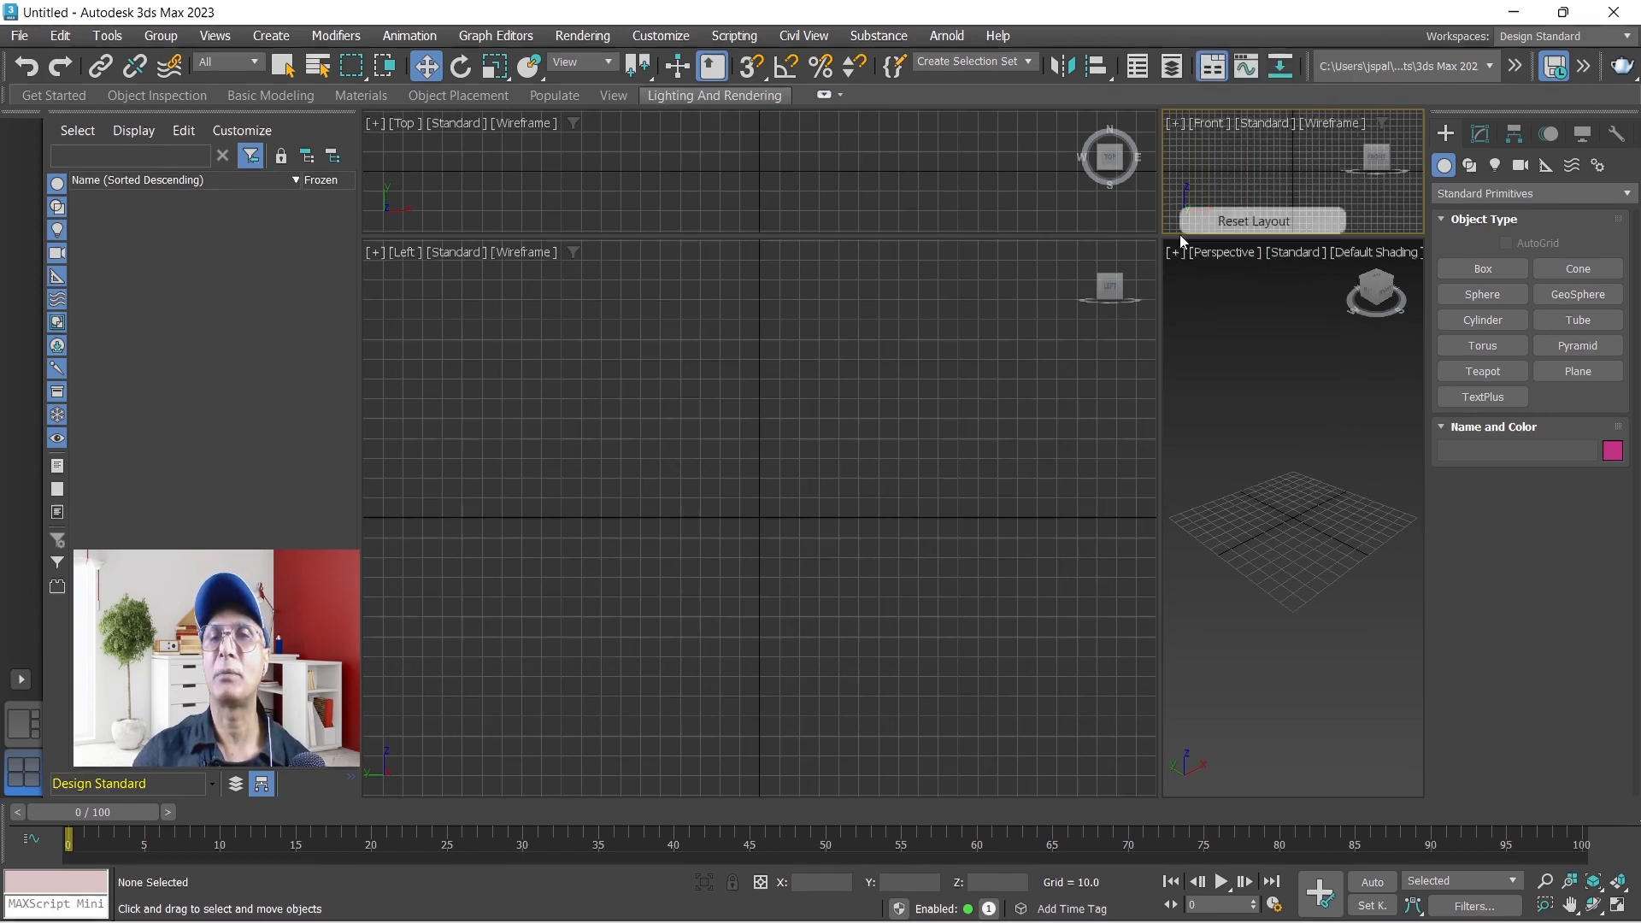
pyautogui.click(1263, 224)
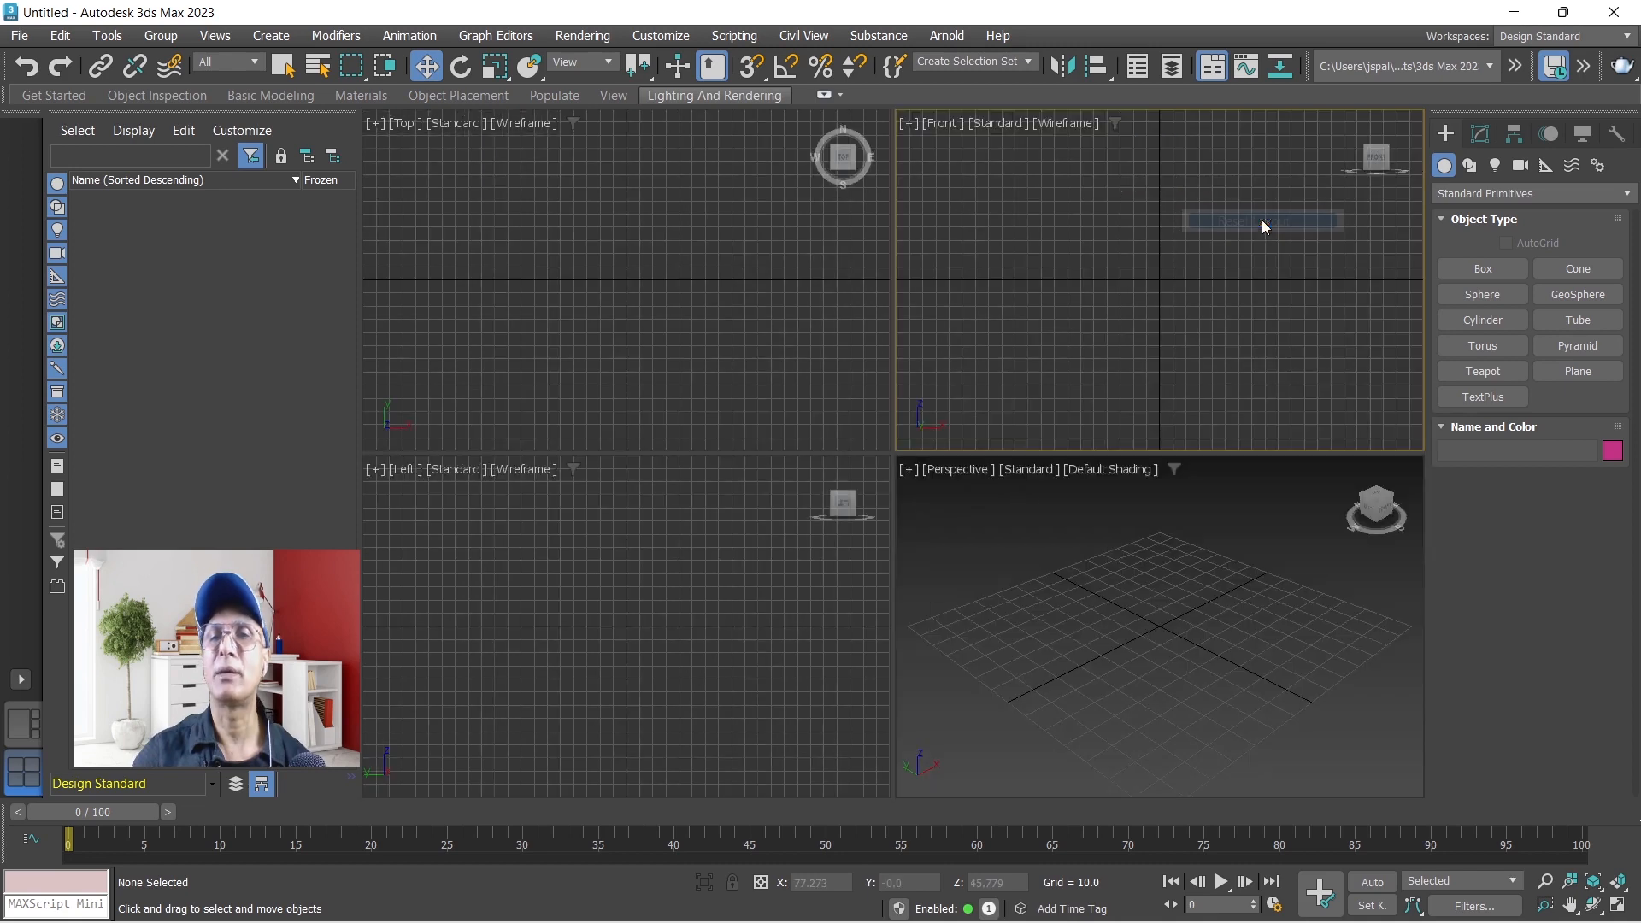
# - Make the Perspective viewport active, maximize it, and restore the four-viewport layout
pyautogui.click(1109, 603)
pyautogui.click(730, 484)
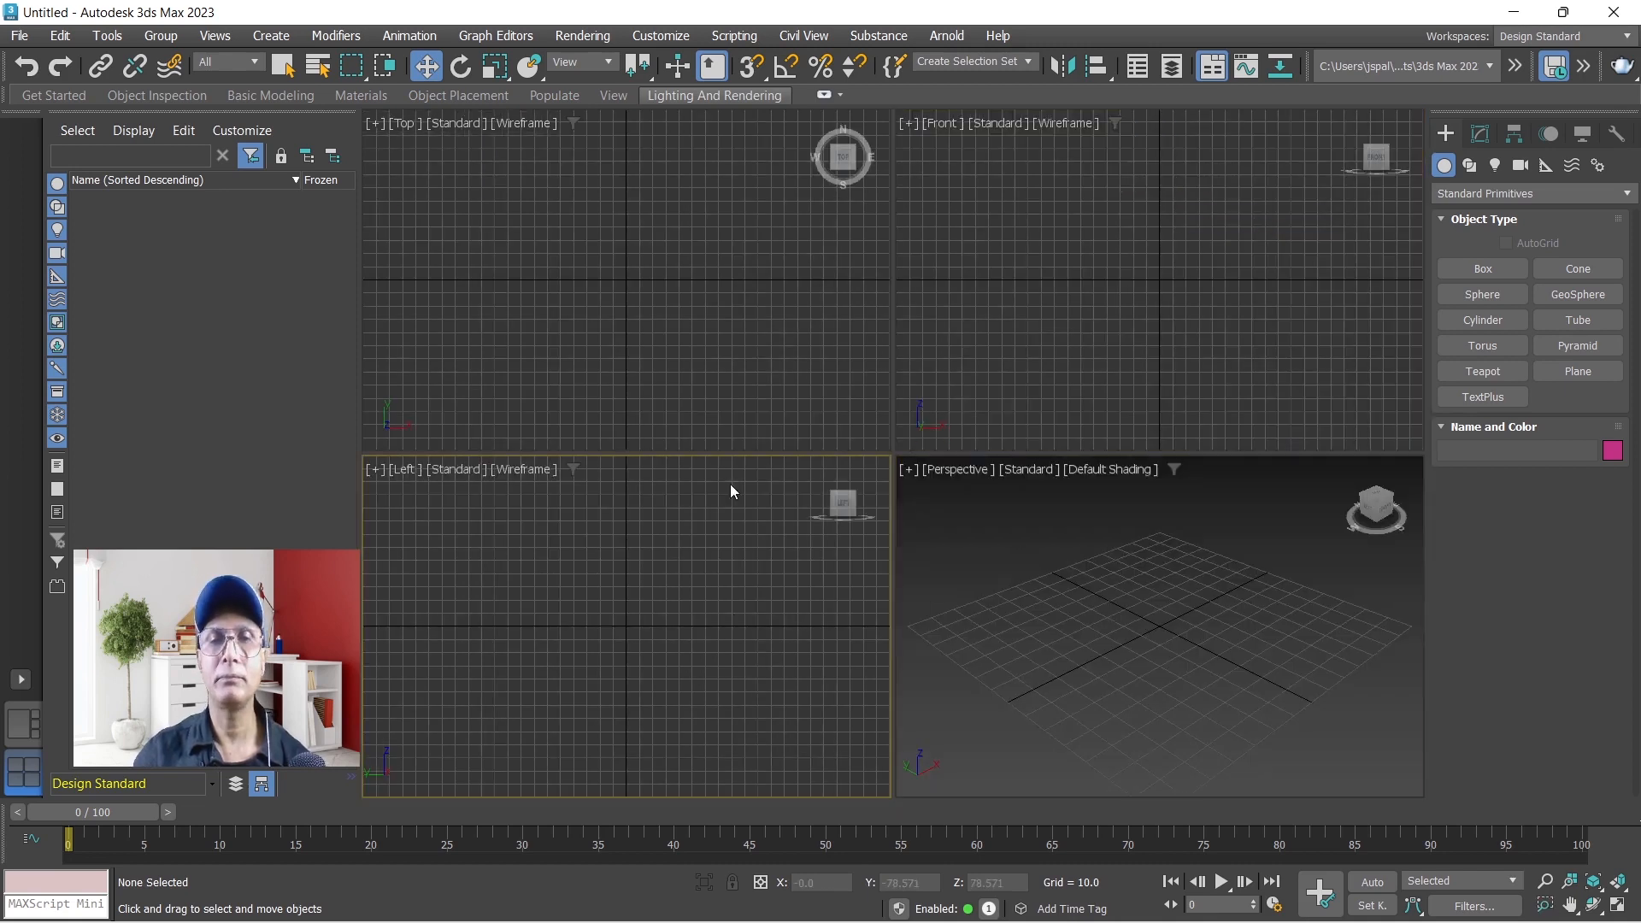
pyautogui.click(1082, 345)
pyautogui.click(1086, 600)
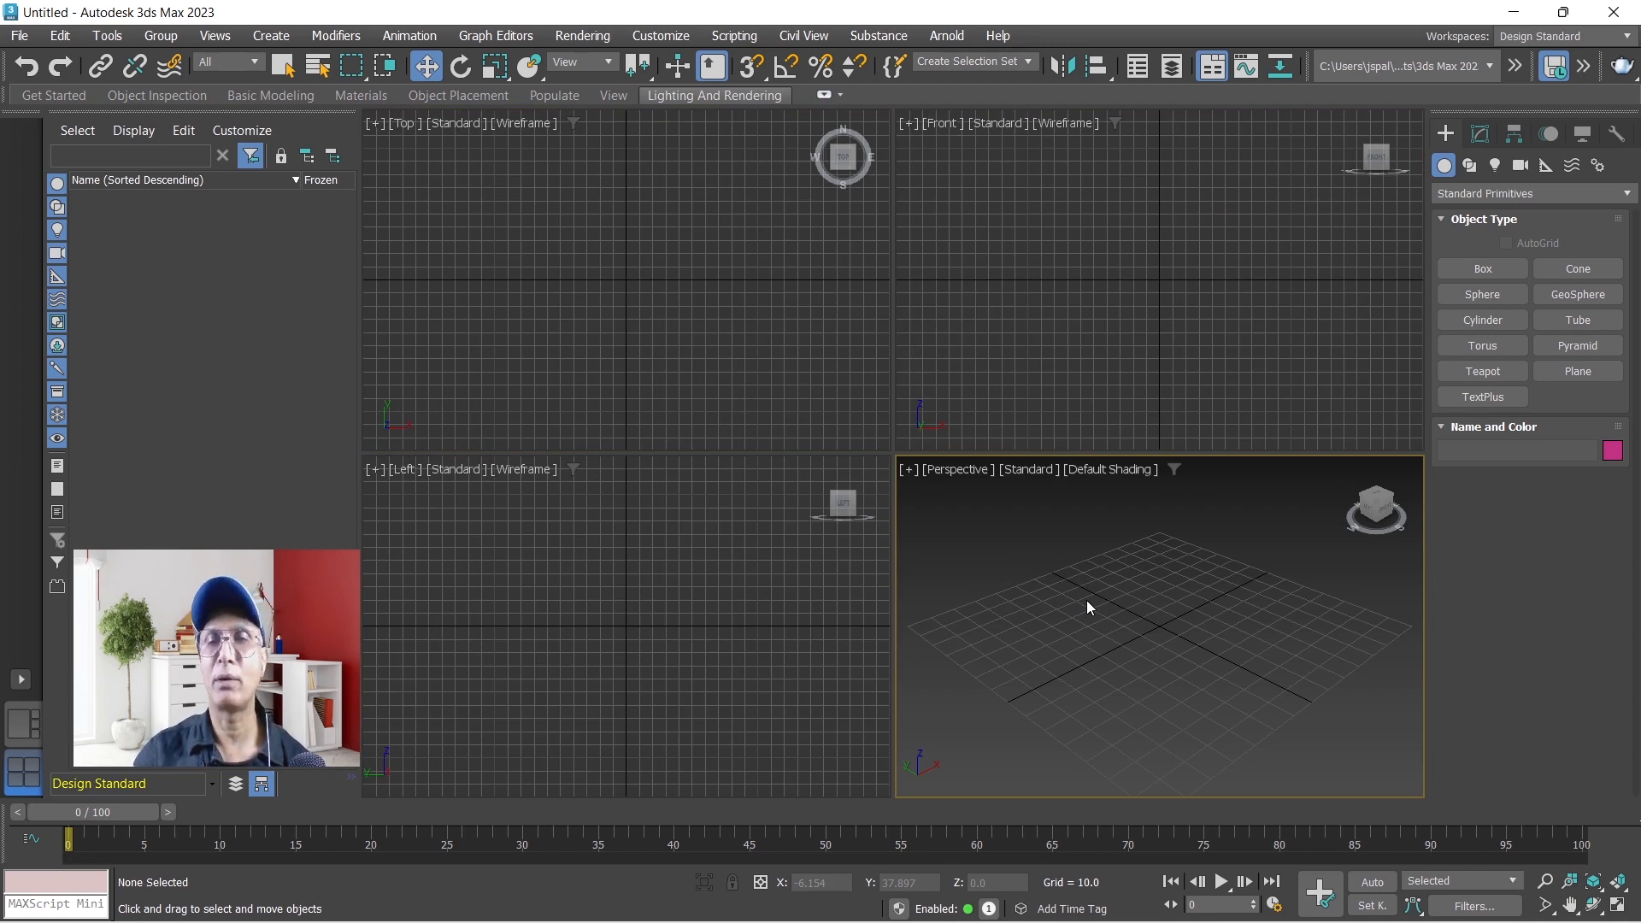
pyautogui.click(940, 393)
pyautogui.click(874, 342)
pyautogui.click(1087, 607)
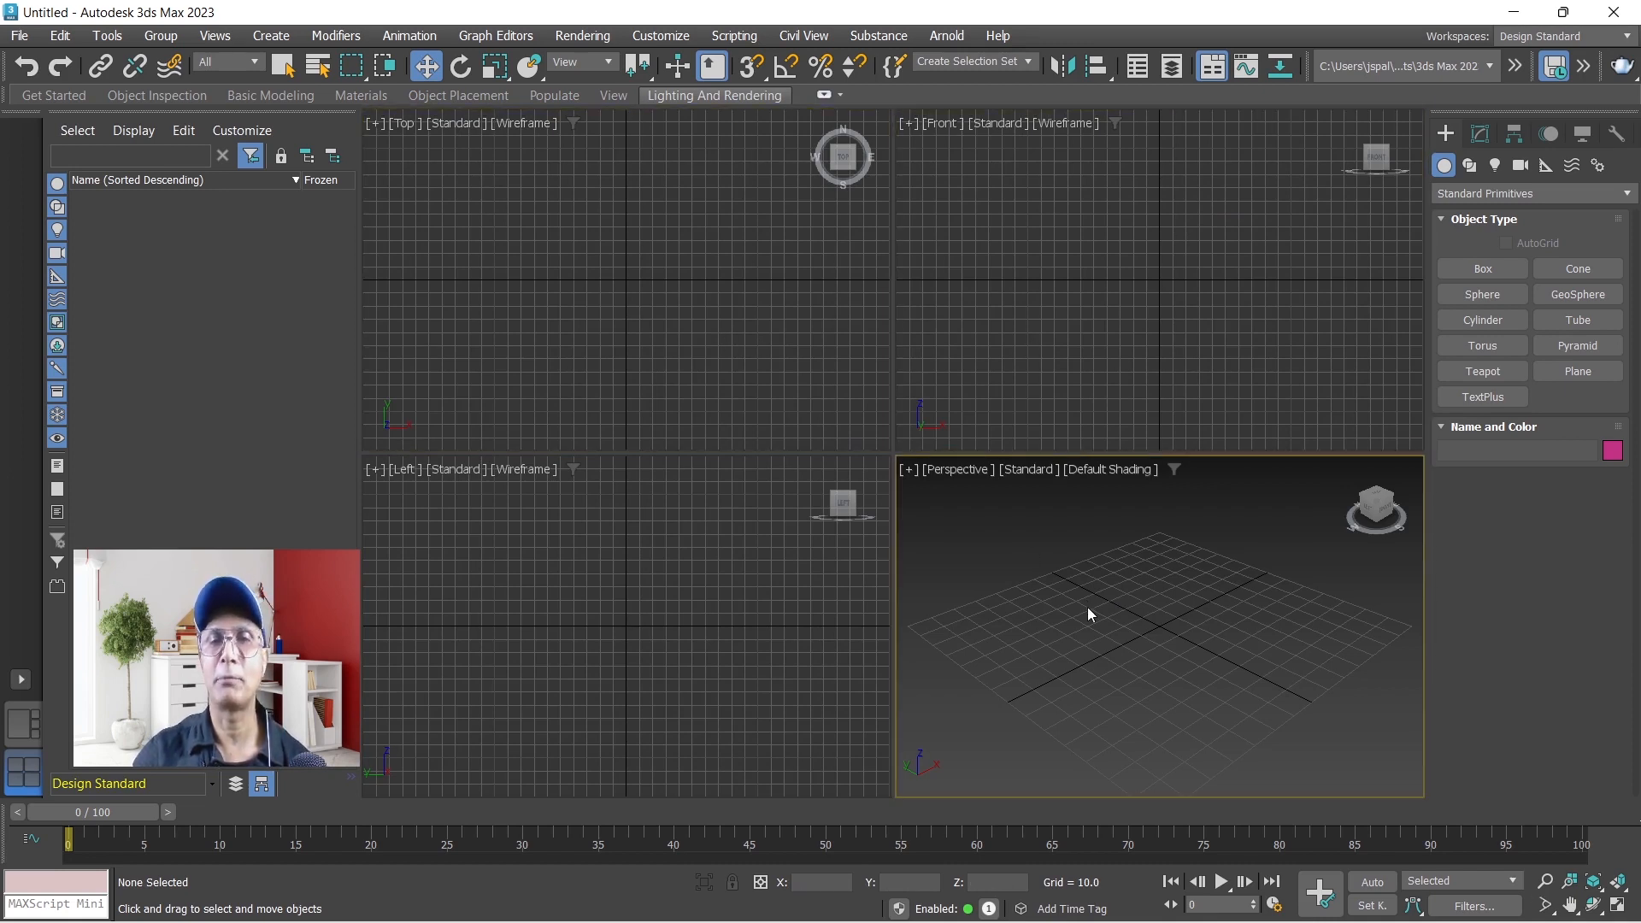
pyautogui.click(1618, 906)
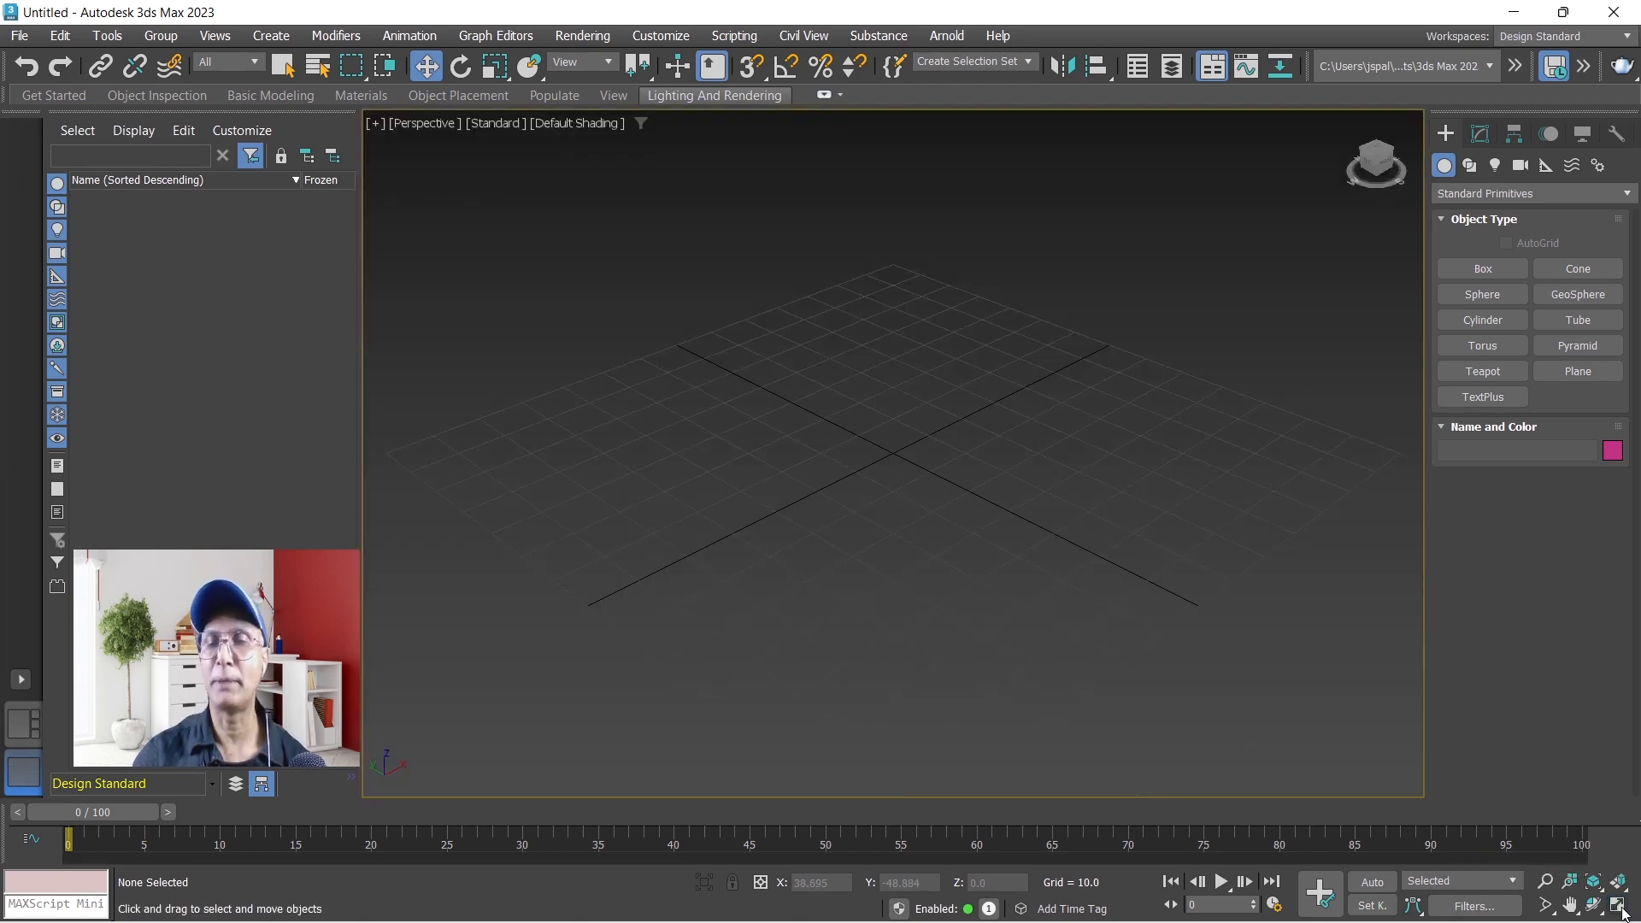
pyautogui.click(1620, 907)
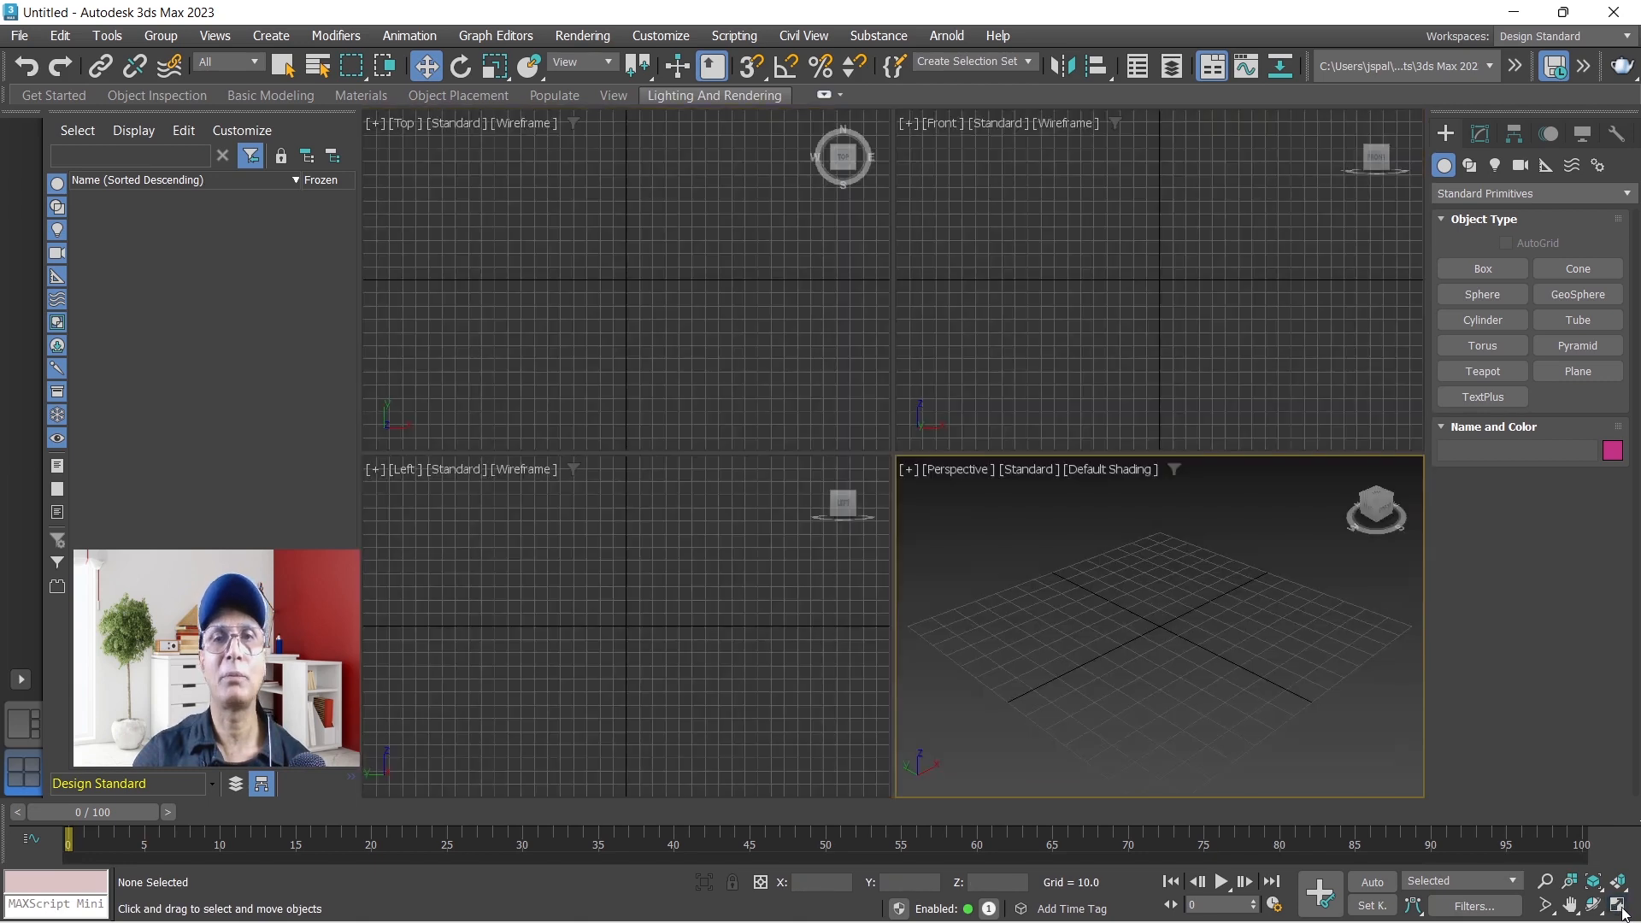
# - Switch the active viewport between the Front, Perspective, Top and Left views, finishing on the Top view
pyautogui.click(1033, 389)
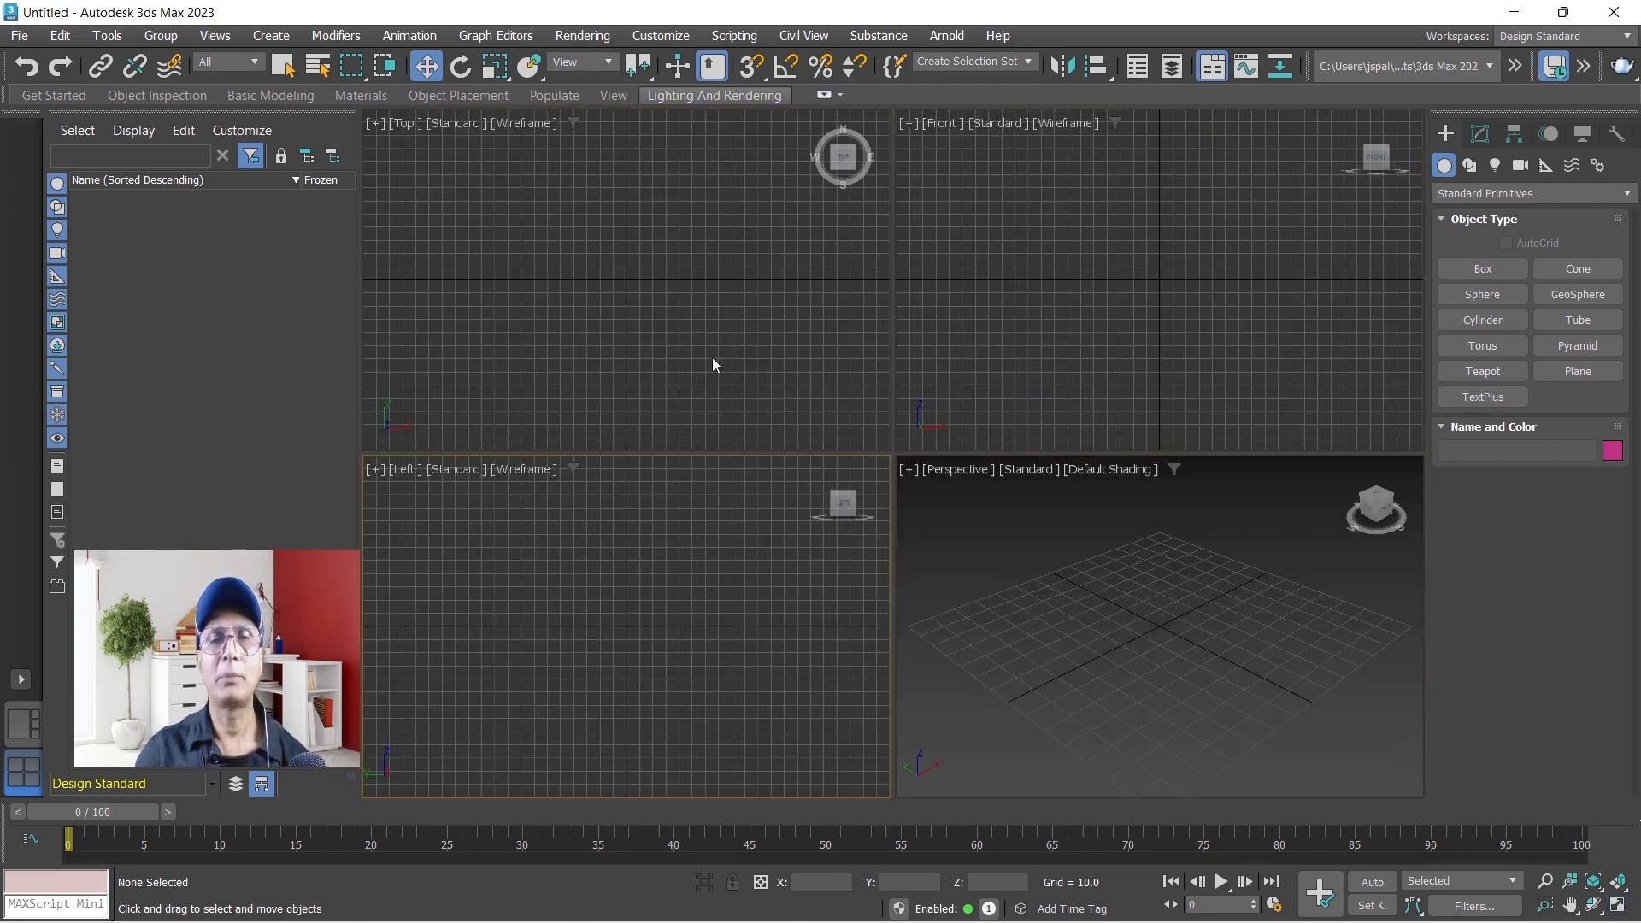
pyautogui.click(1140, 590)
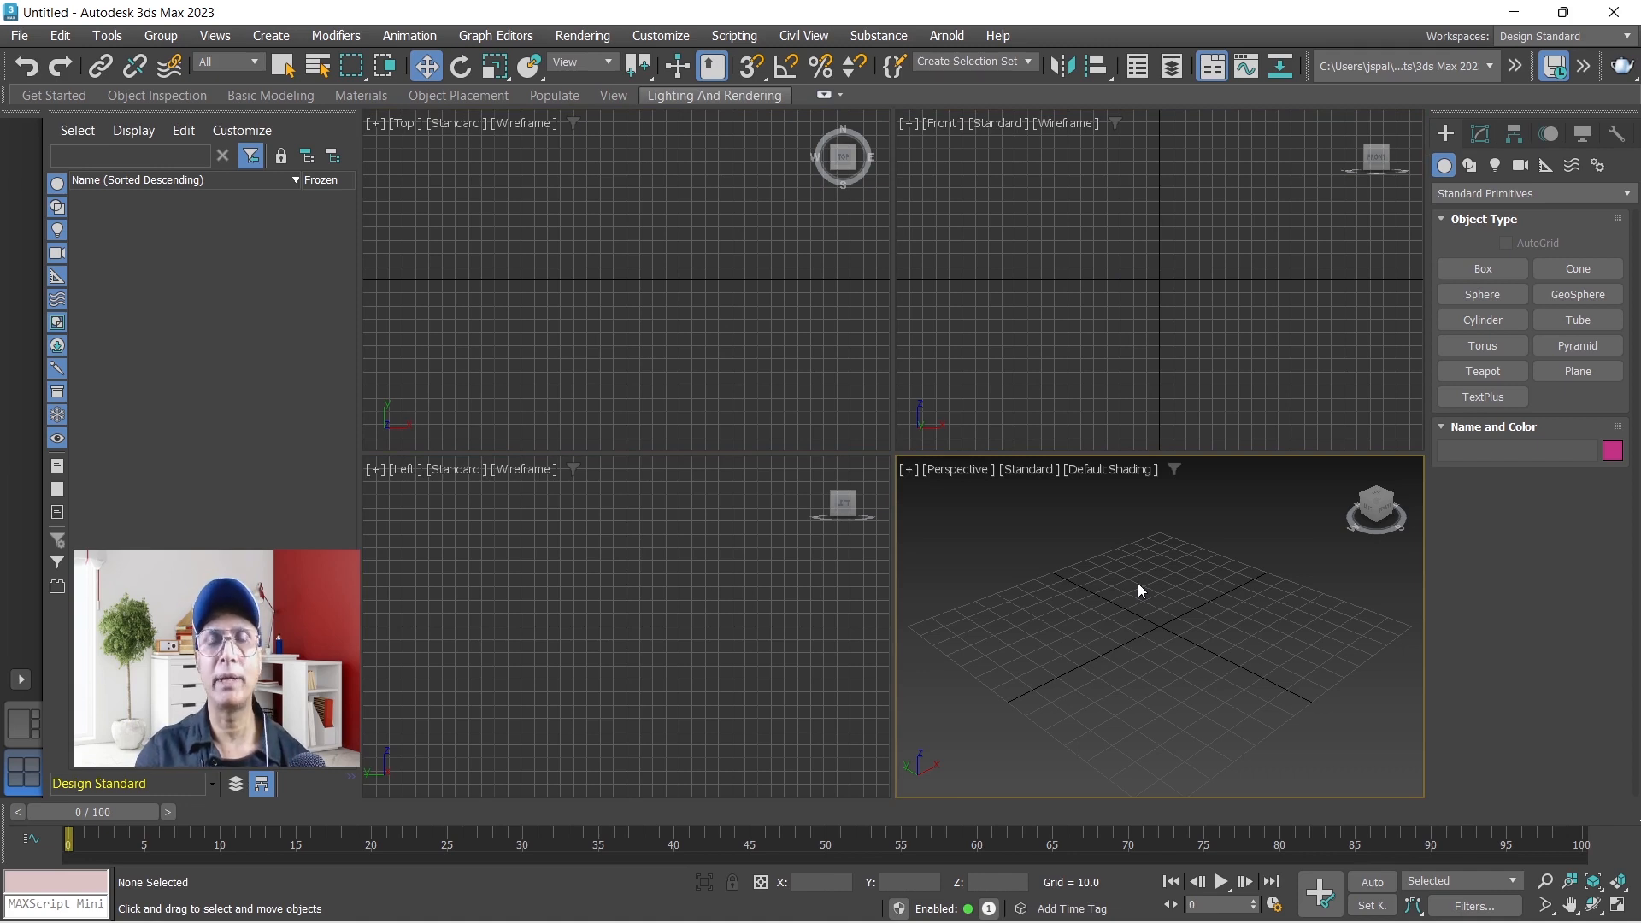
pyautogui.click(636, 335)
pyautogui.click(640, 561)
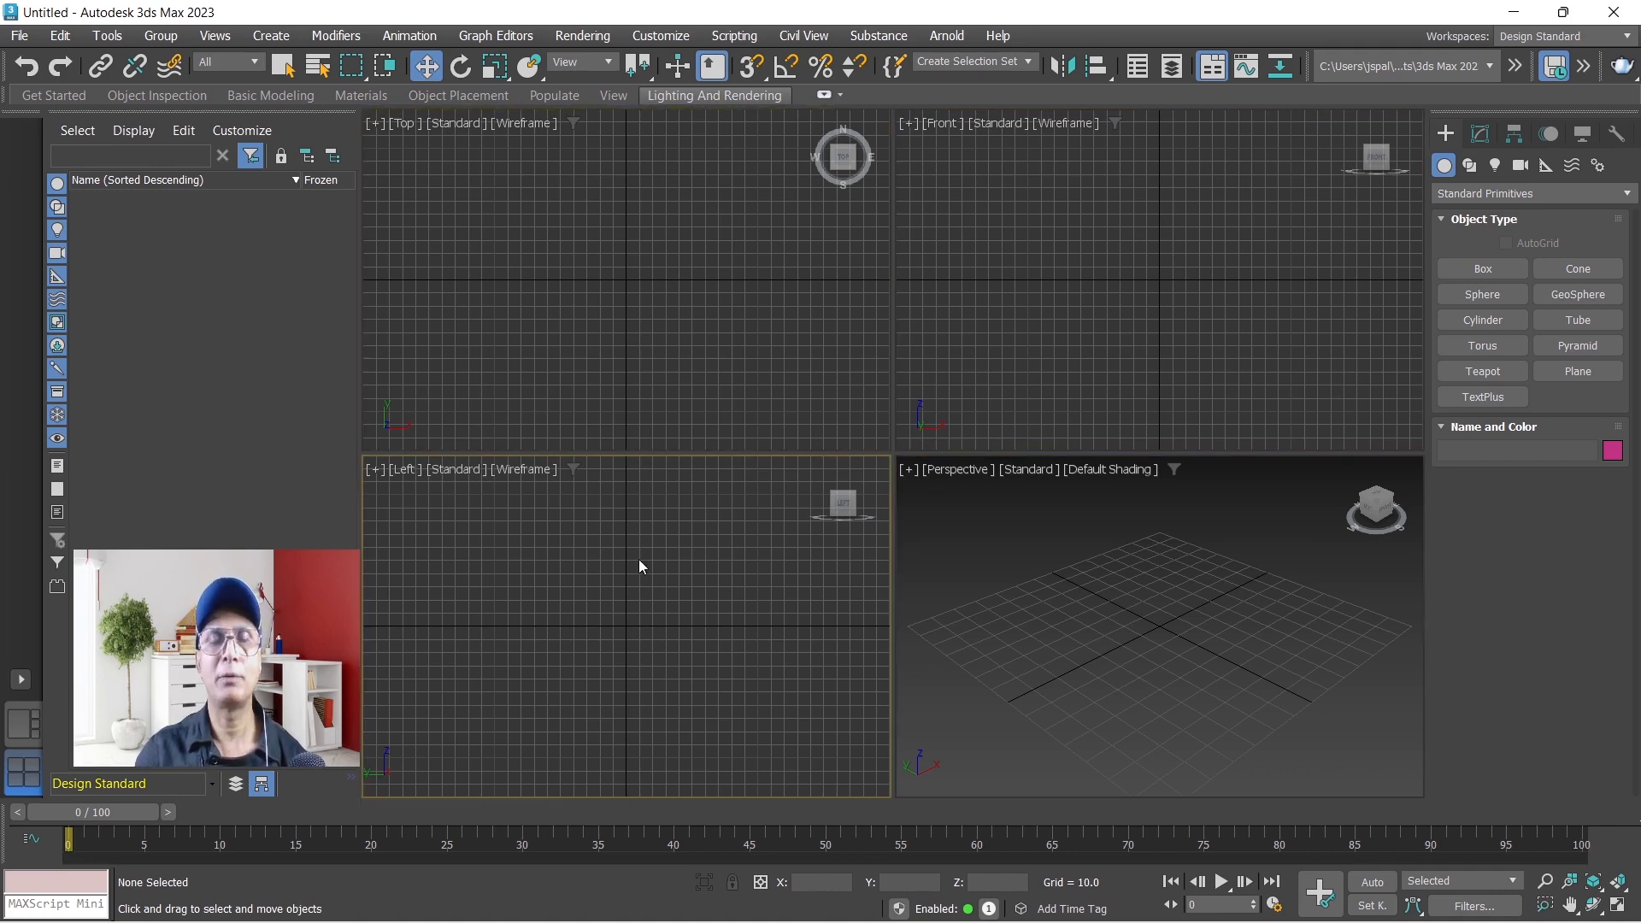
pyautogui.click(1159, 655)
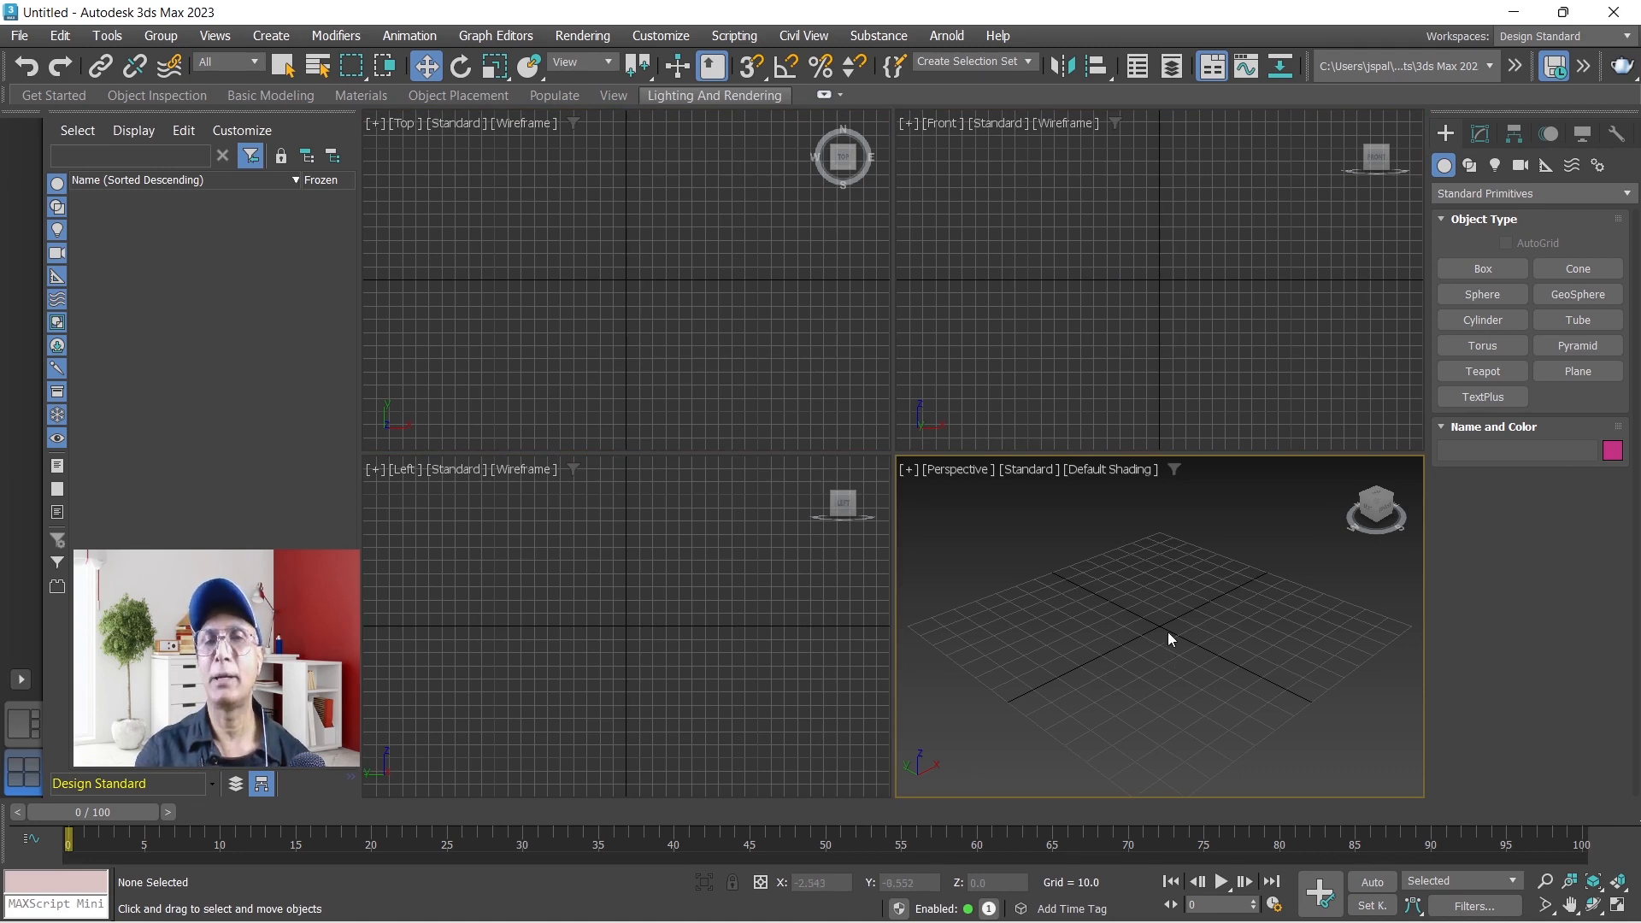
pyautogui.moveTo(1130, 244); pyautogui.dragTo(1192, 321)
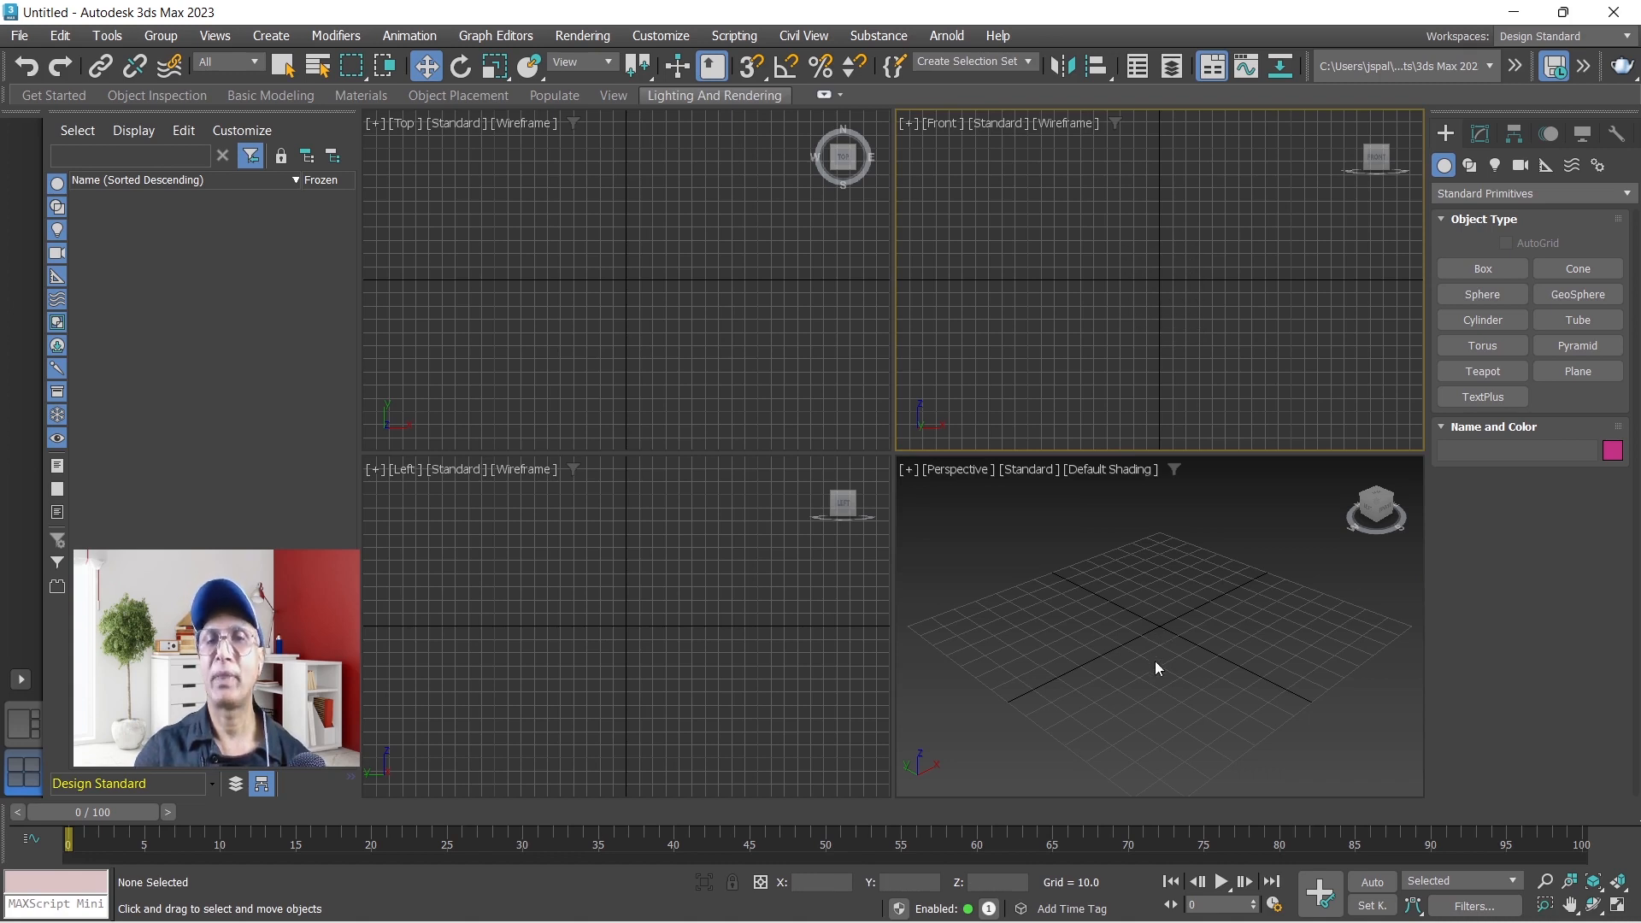
pyautogui.click(1161, 633)
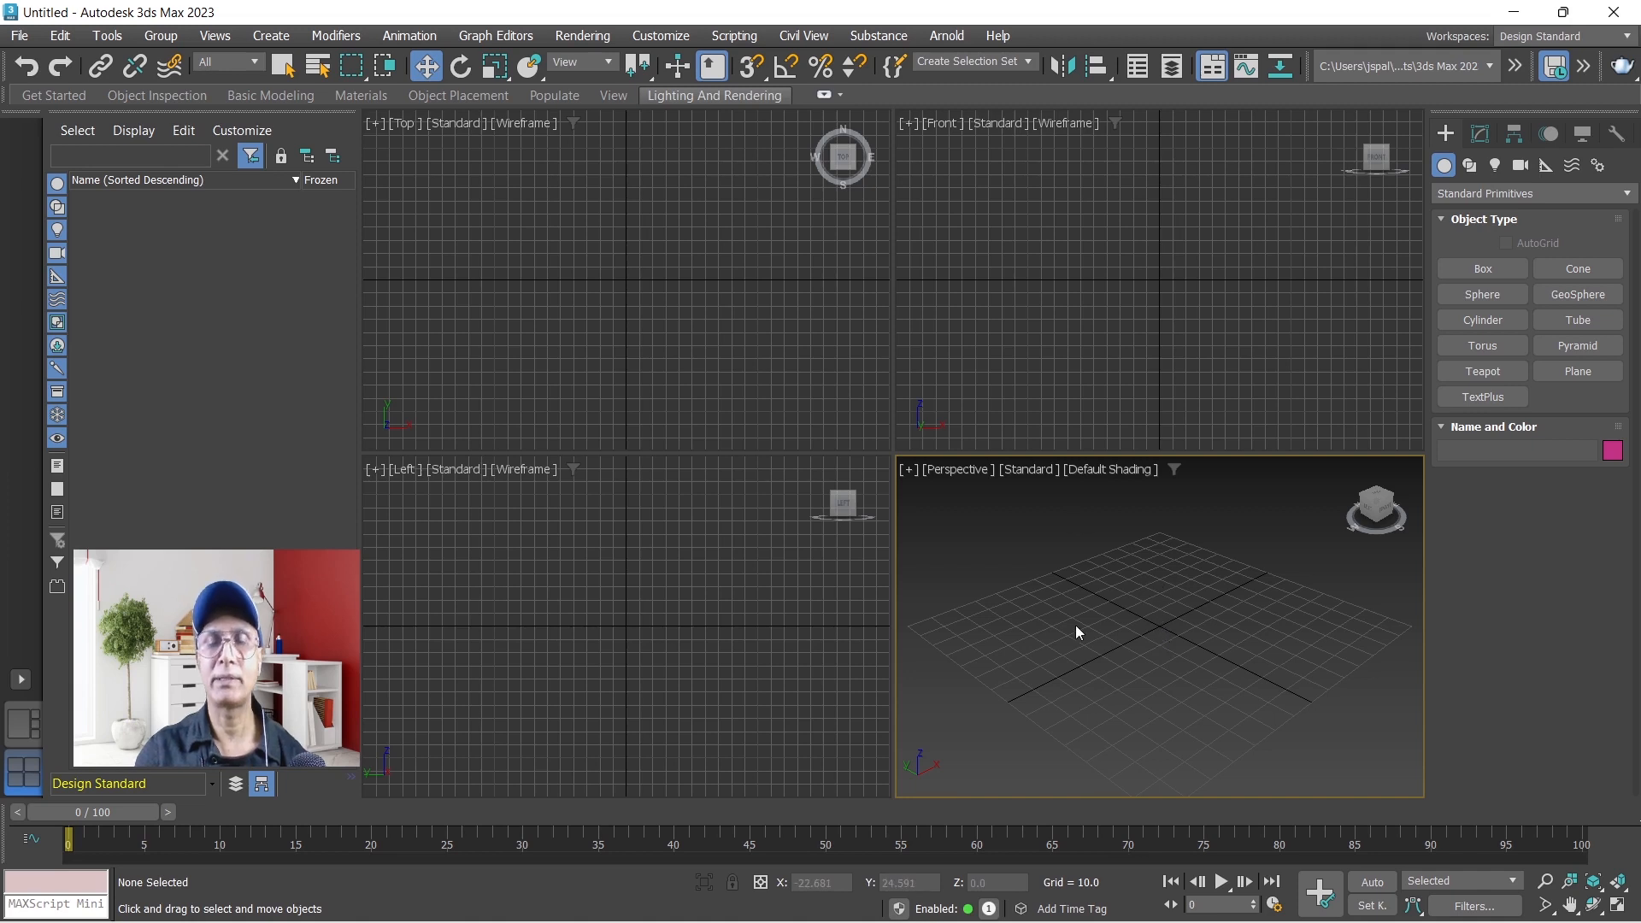
pyautogui.click(699, 600)
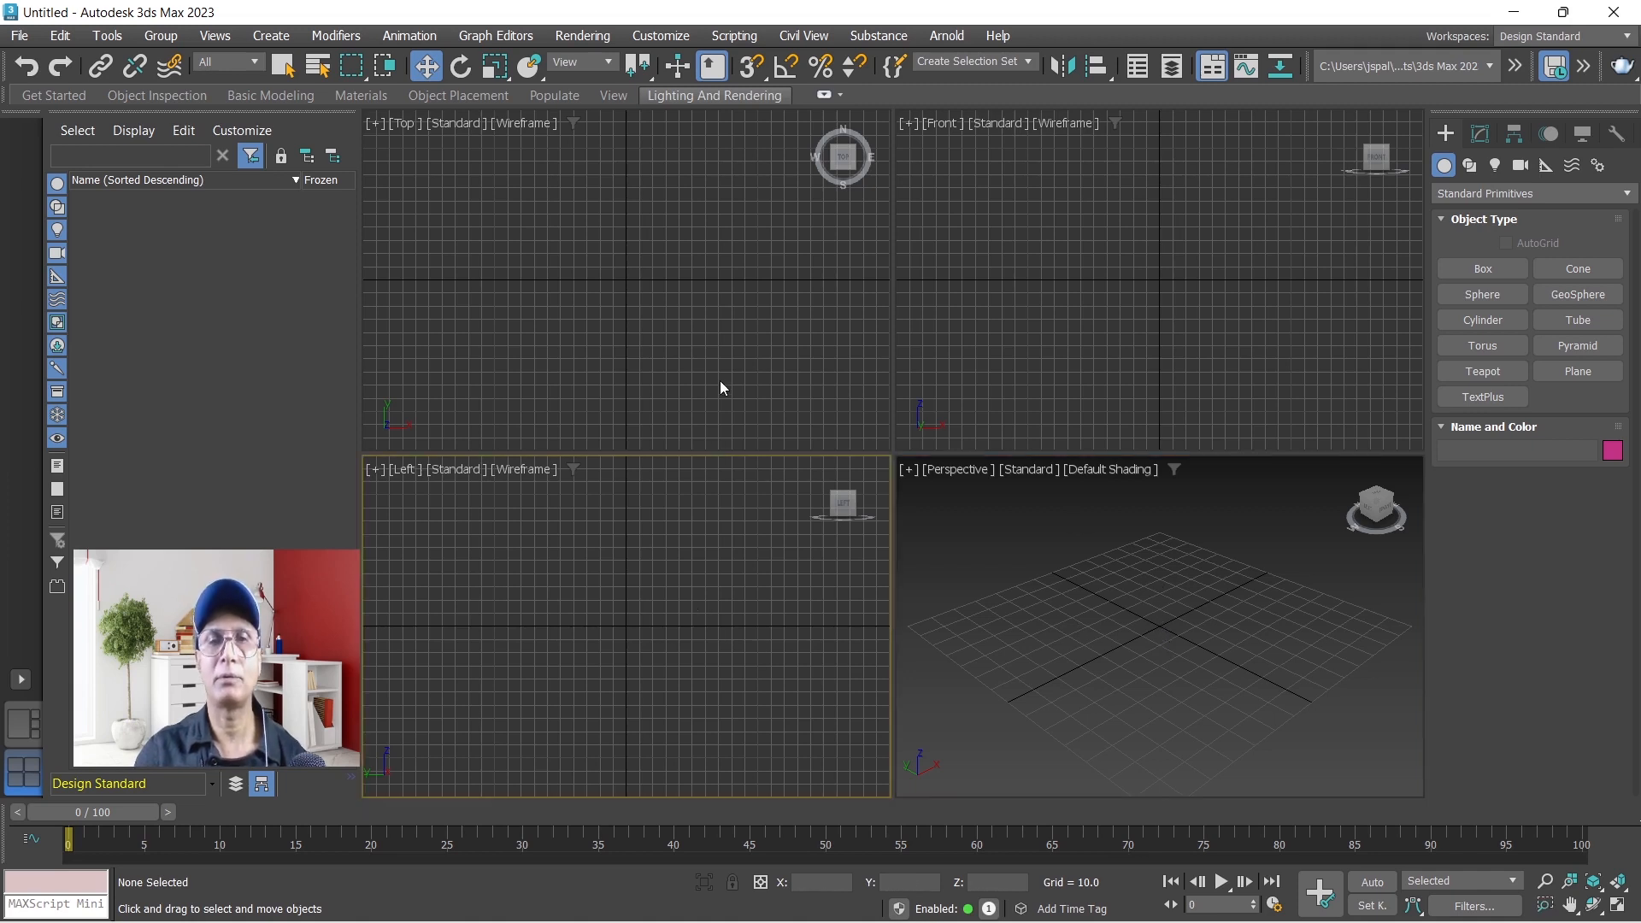
pyautogui.click(720, 382)
# - Create a box about 35.4 long, 34.5 wide and 32.6 high in the Perspective viewport and deselect it
pyautogui.click(1136, 639)
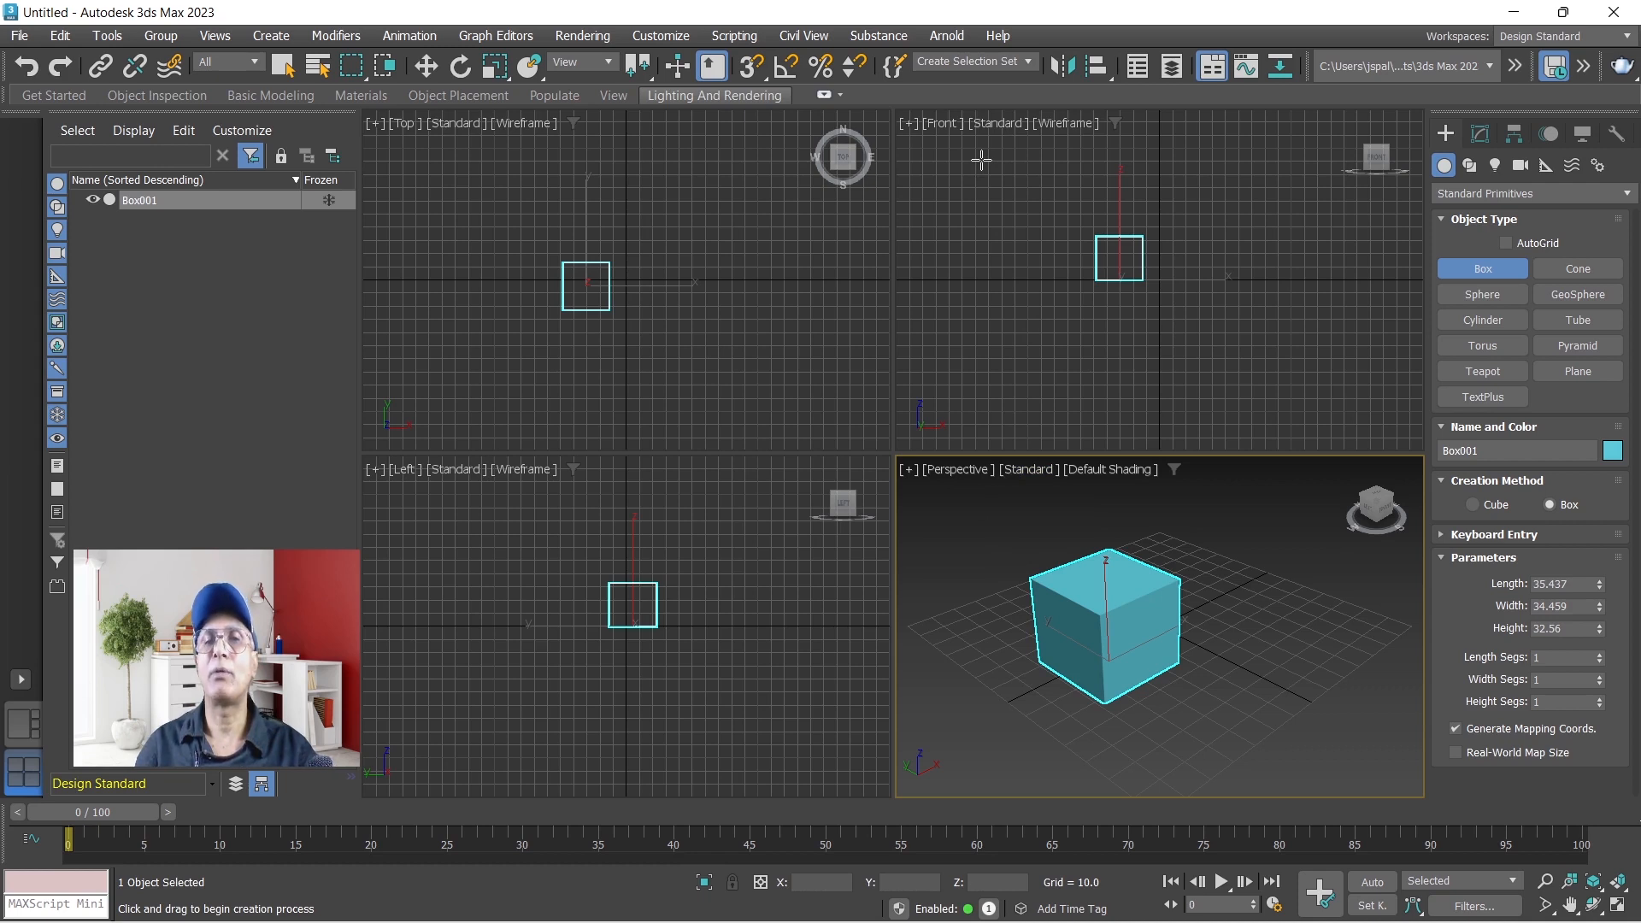
pyautogui.click(425, 67)
pyautogui.click(1007, 547)
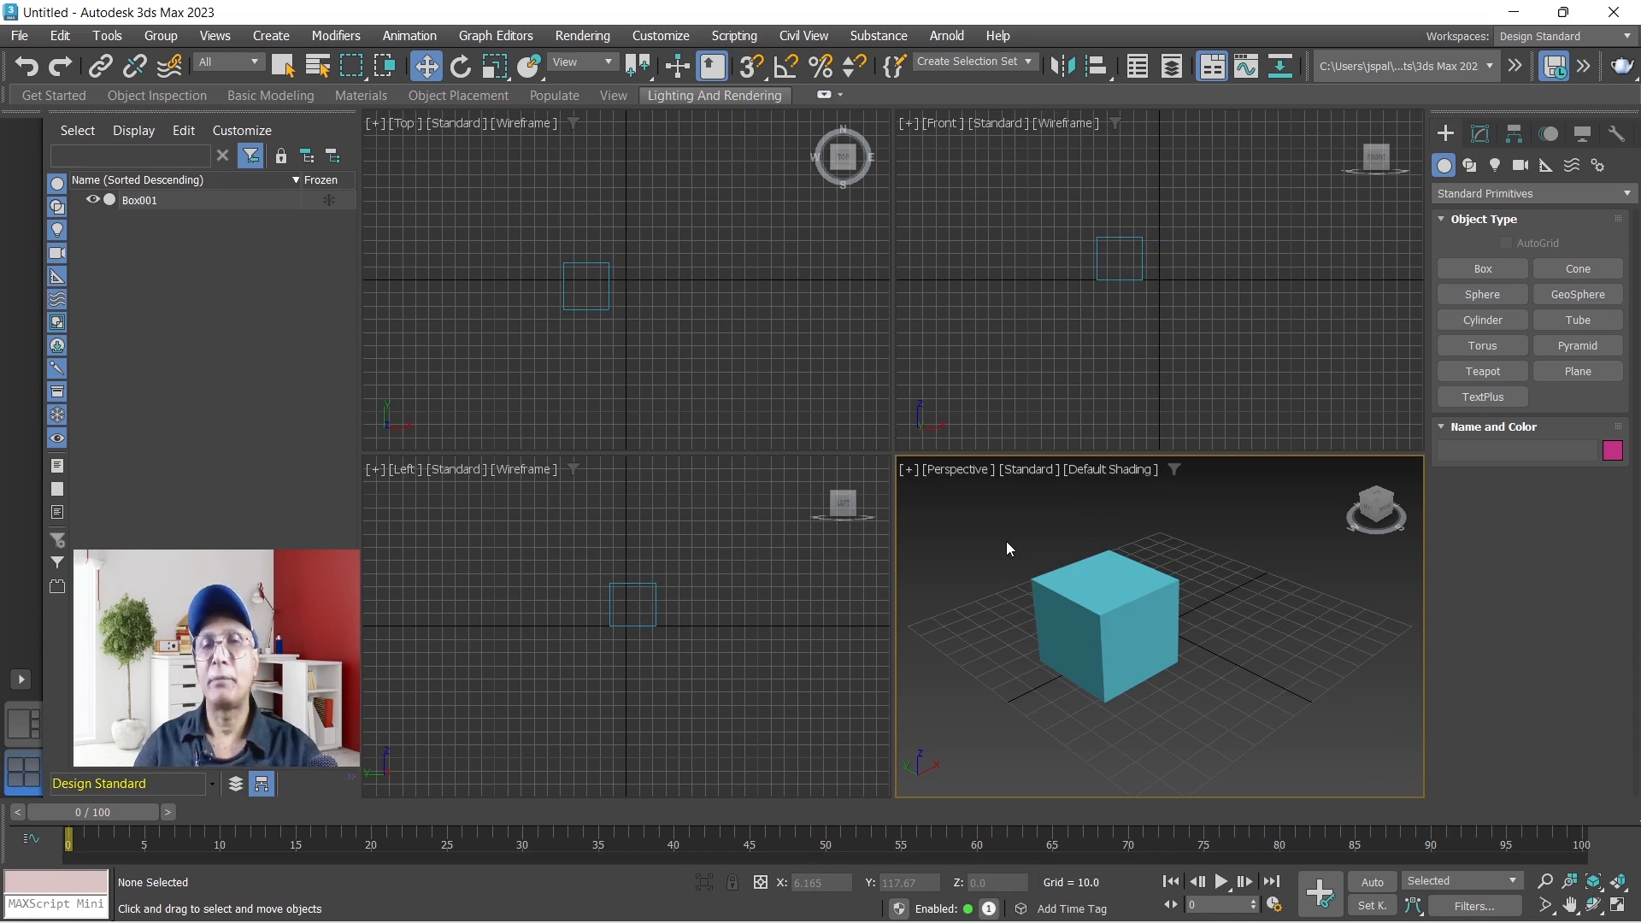
# - Toggle between wireframe and default shading in the Perspective and Front viewports, leaving Perspective shaded and Front in wireframe
pyautogui.press('F3')
pyautogui.press('F3')
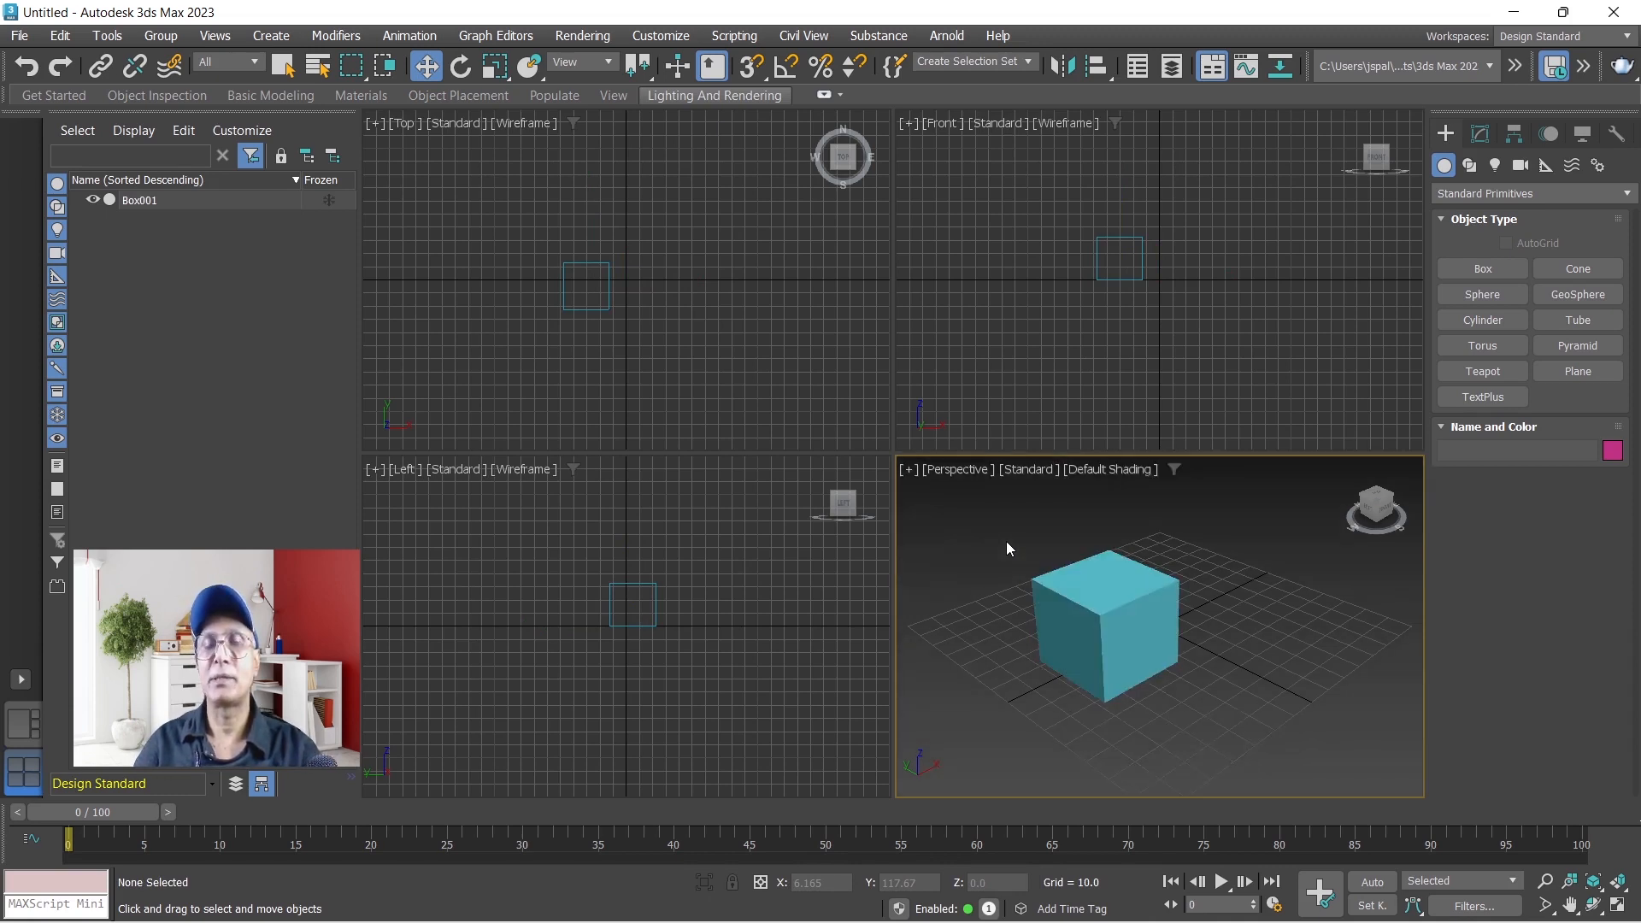
pyautogui.click(1014, 342)
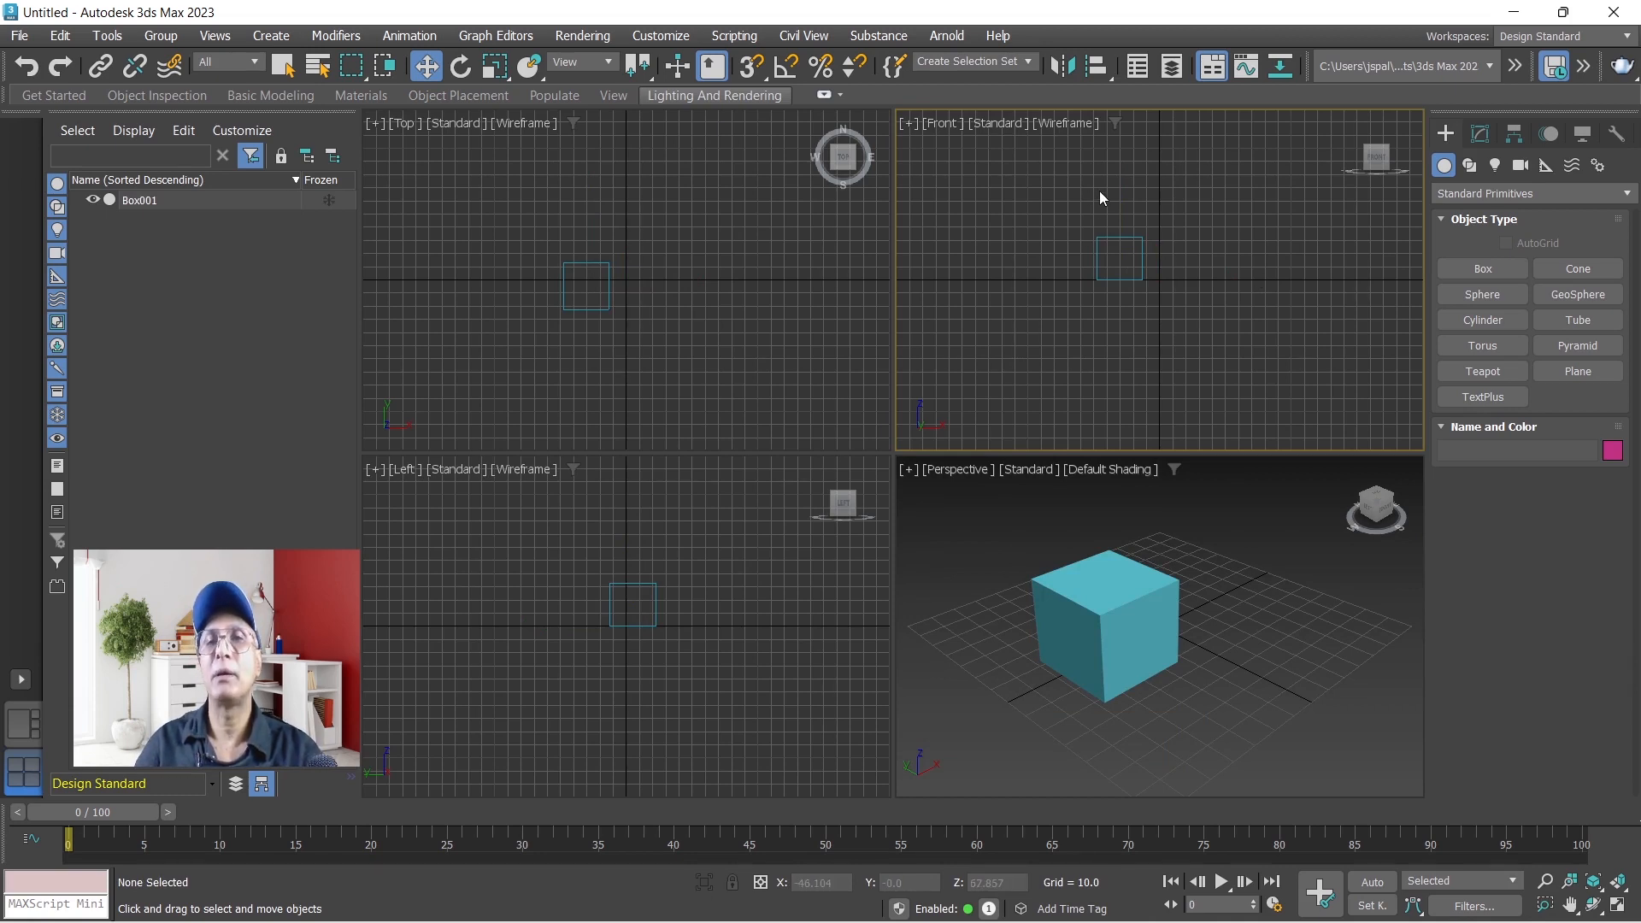
pyautogui.press('F3')
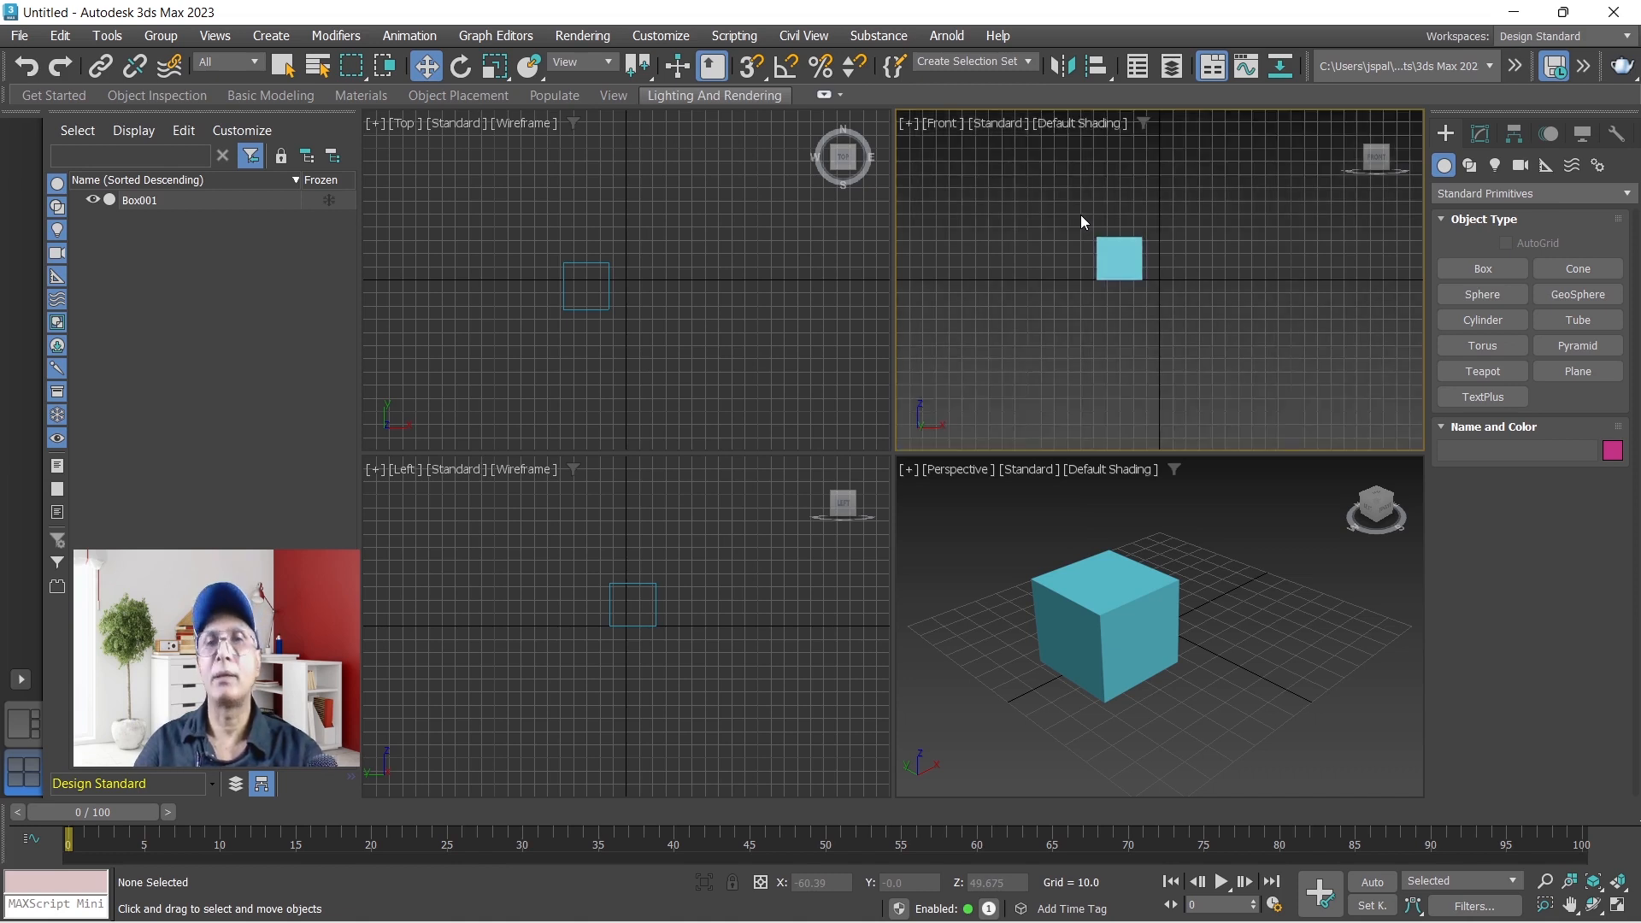
pyautogui.press('F3')
pyautogui.press('F3')
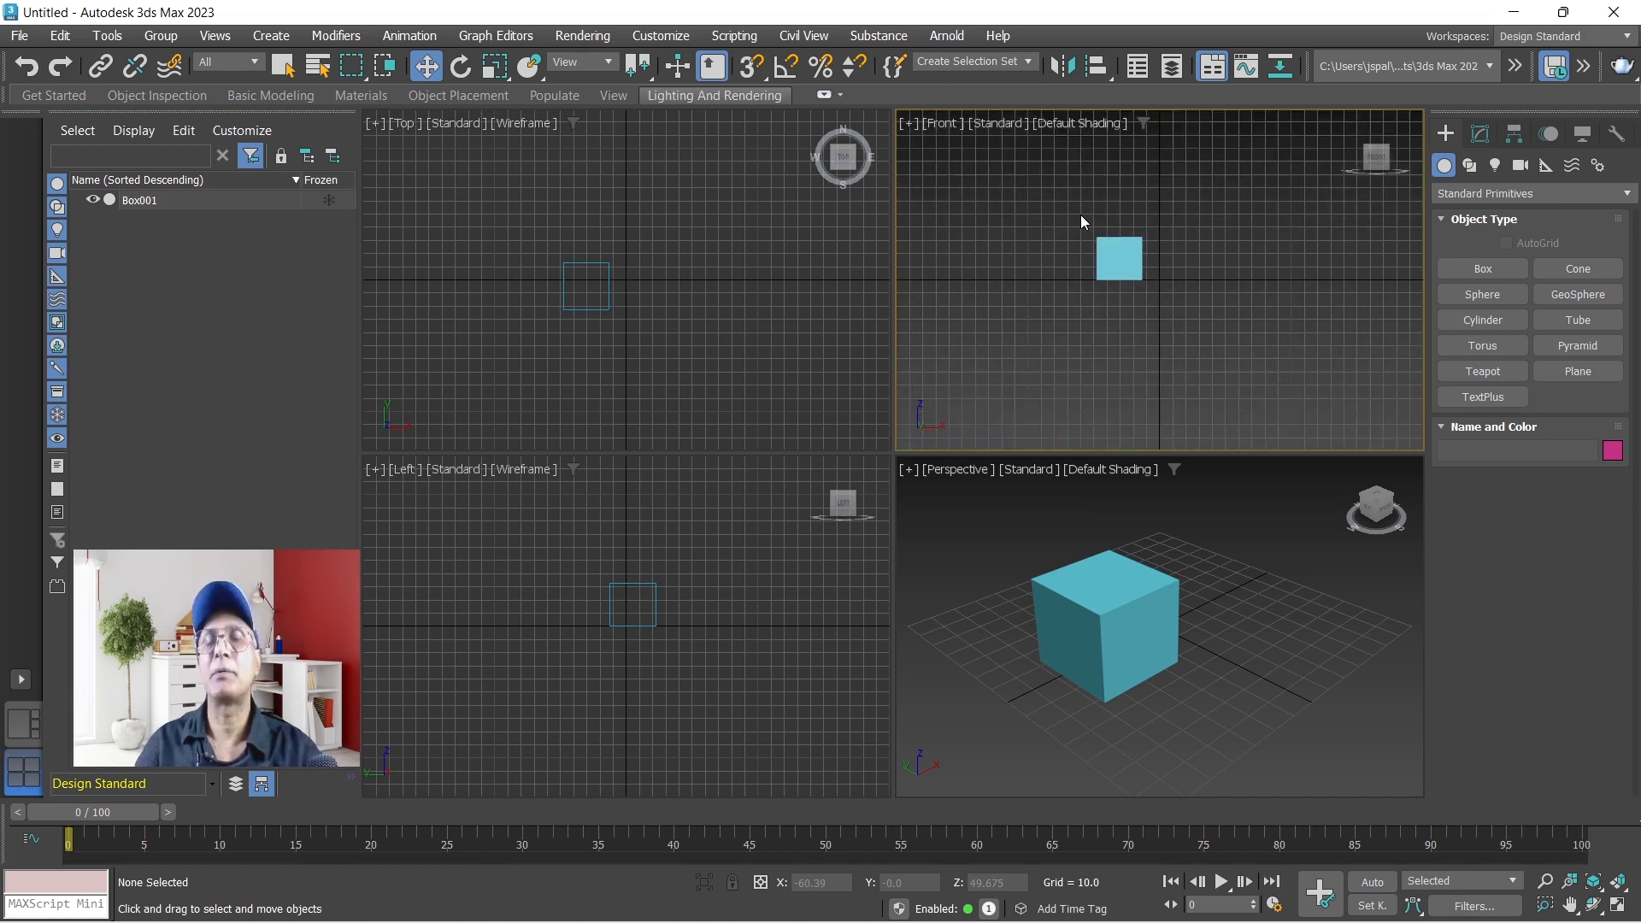
pyautogui.press('F3')
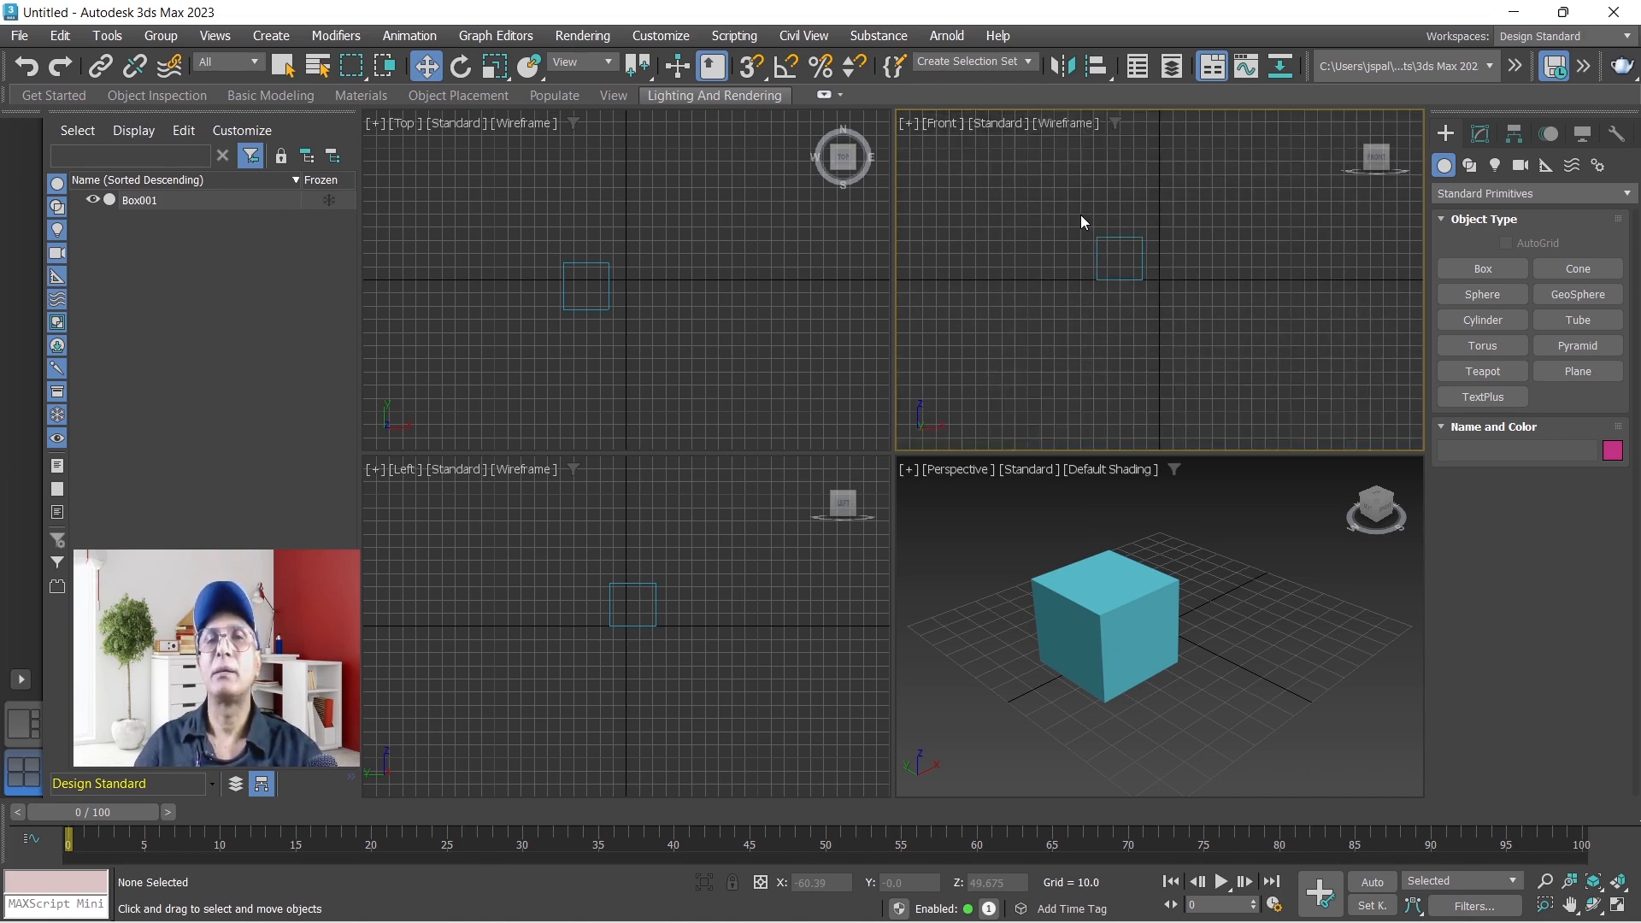
pyautogui.press('F3')
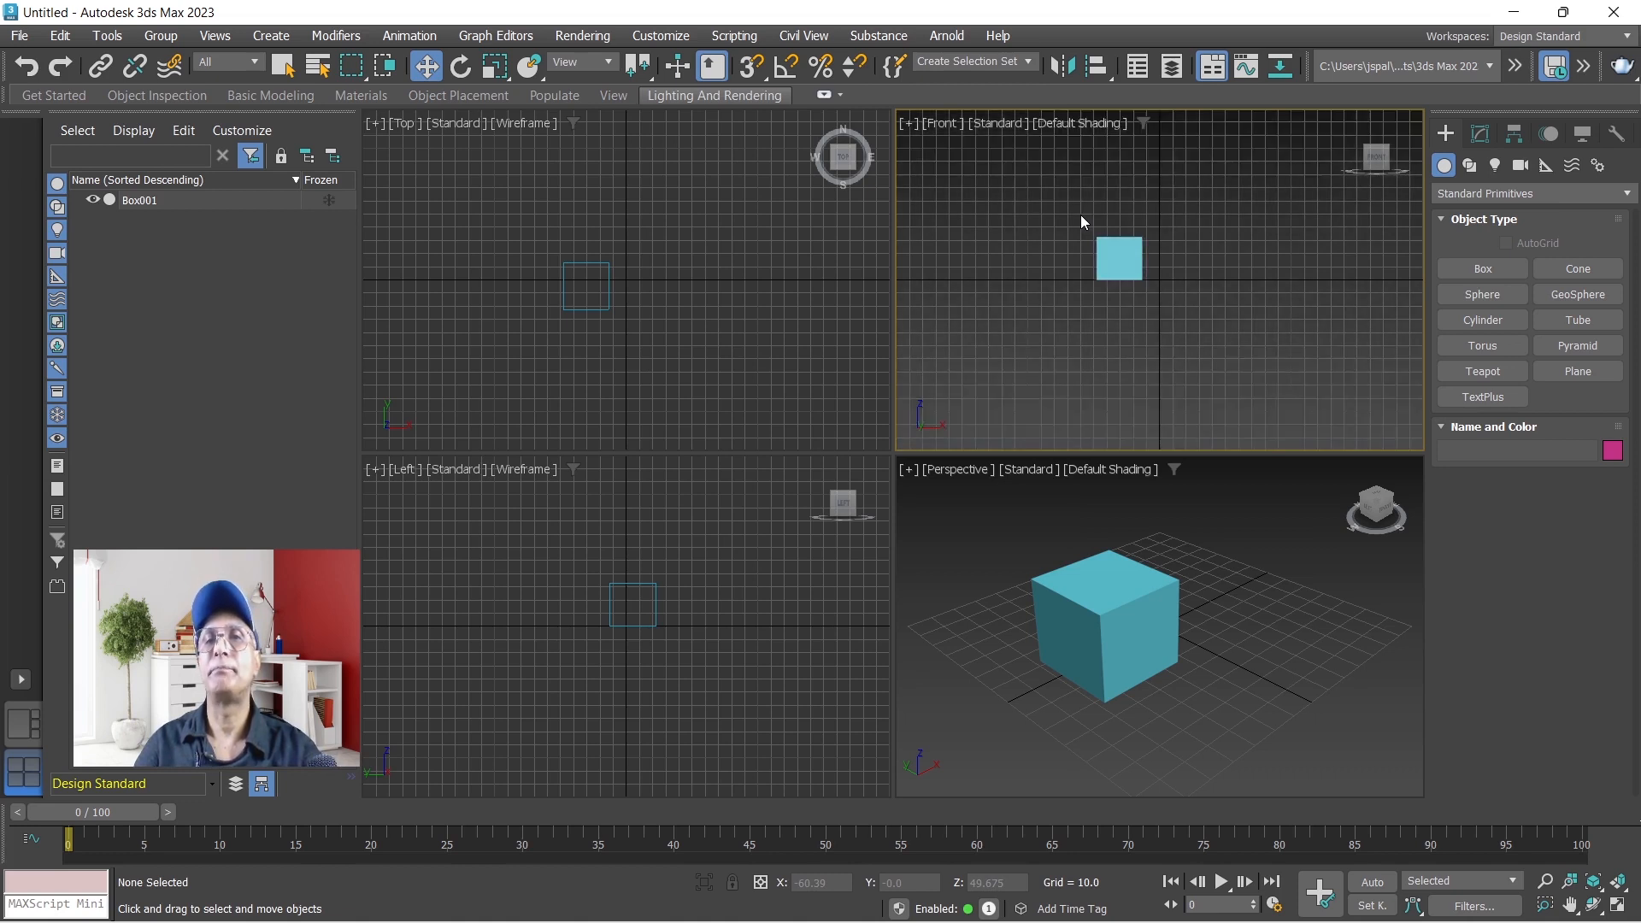
pyautogui.press('F3')
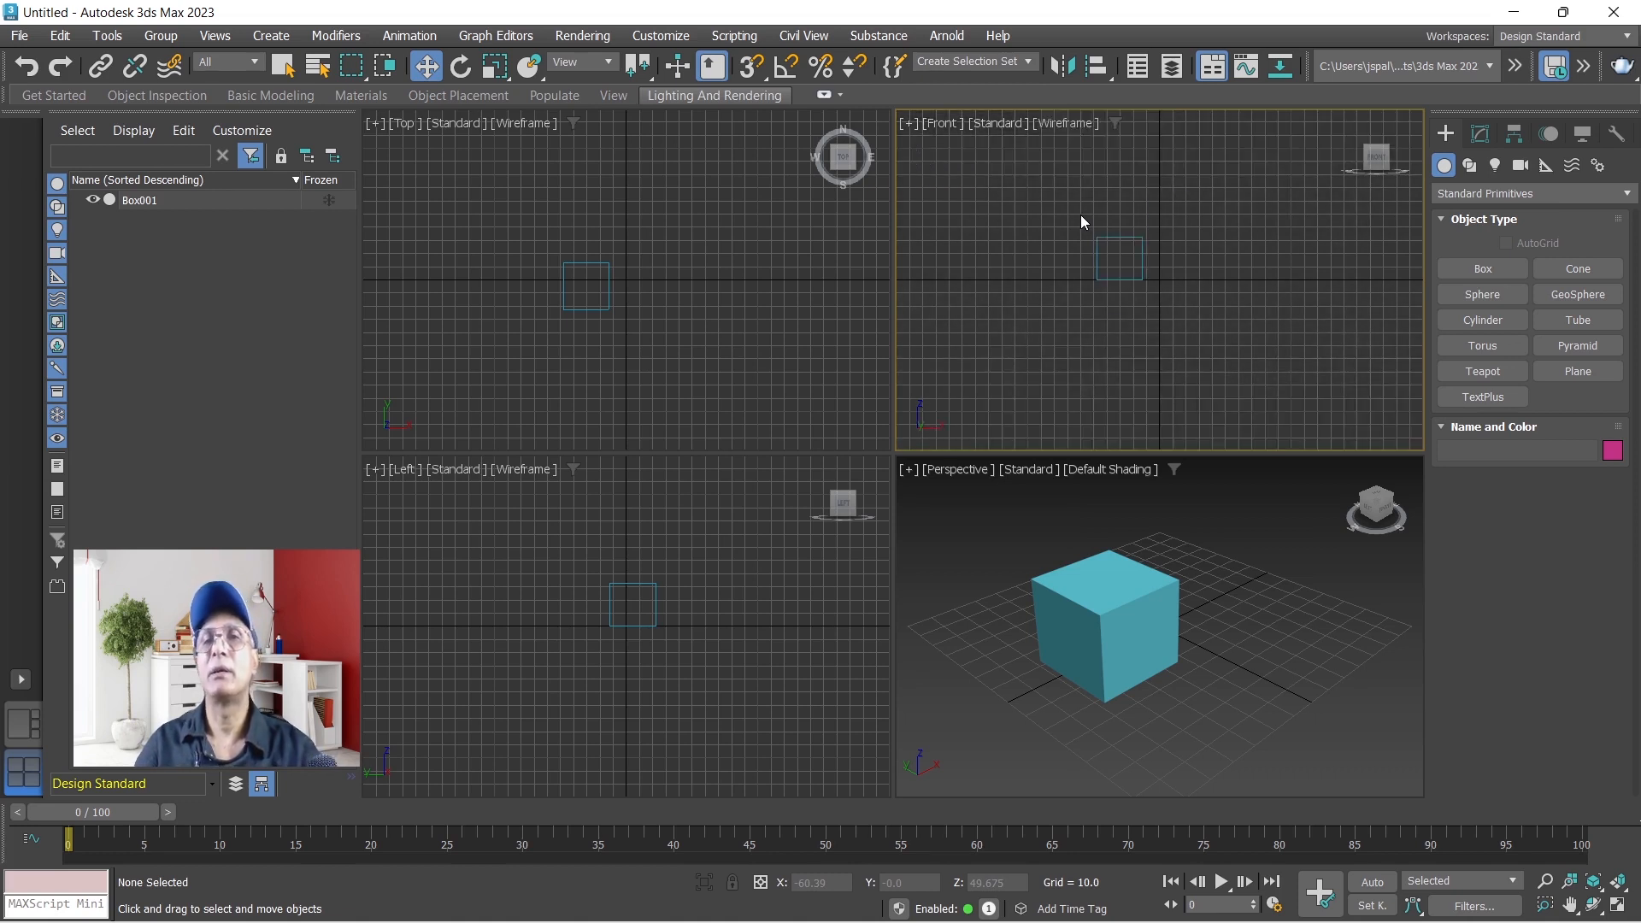
# - Zoom in and out on the box in the Perspective viewport, finishing on a close view
pyautogui.click(1188, 577)
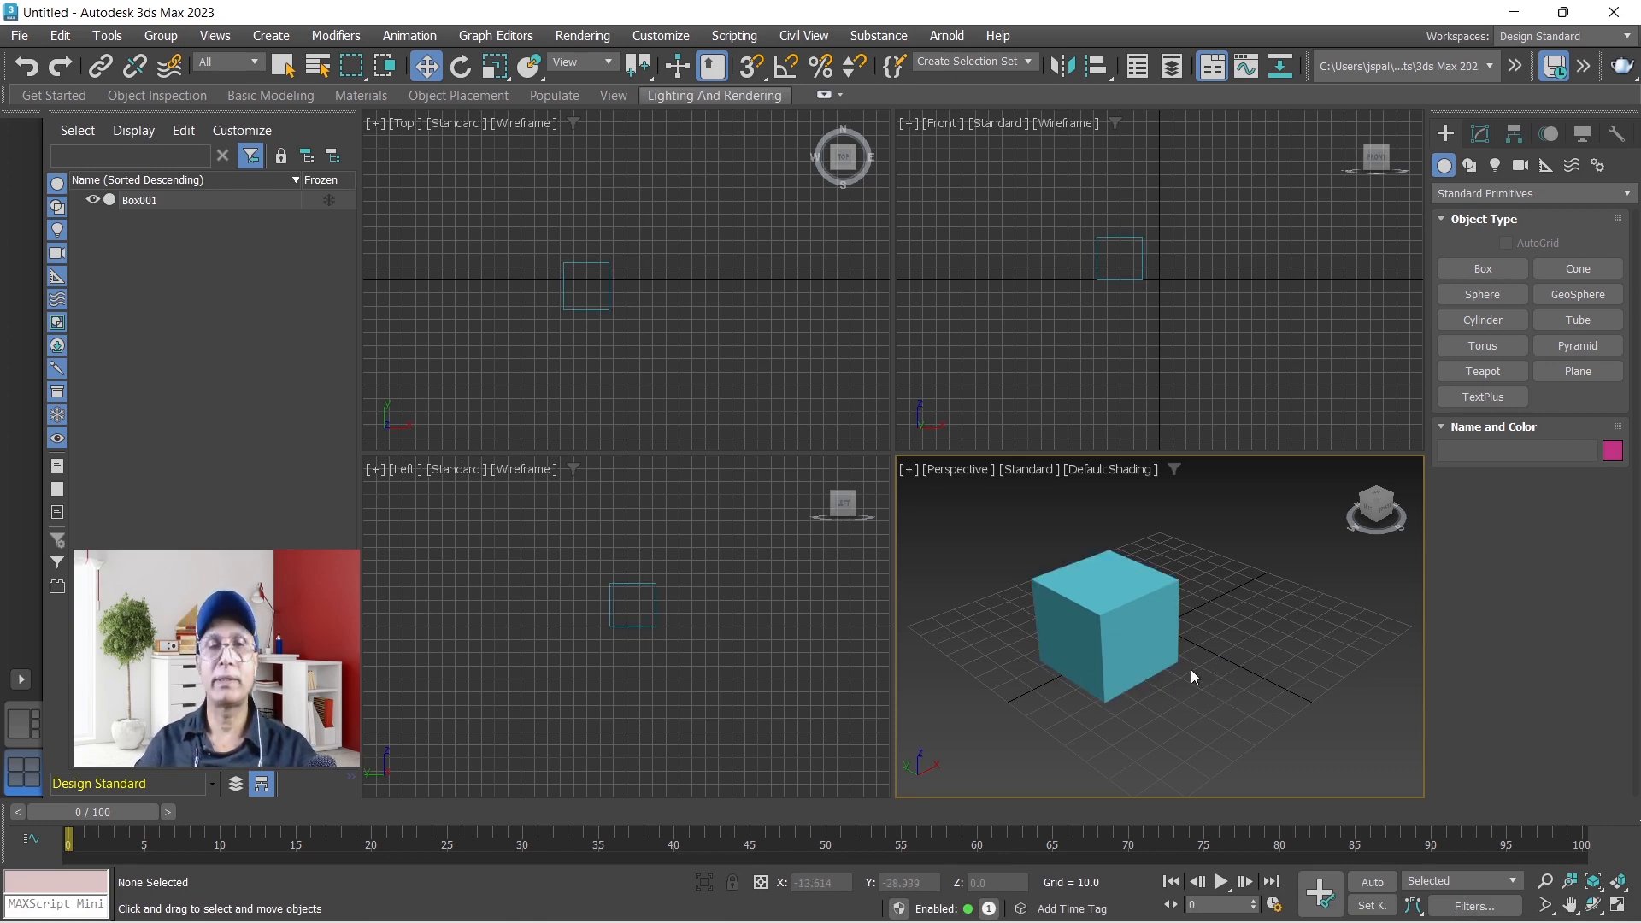
pyautogui.scroll(5, 1192, 669)
pyautogui.scroll(-7, 1192, 669)
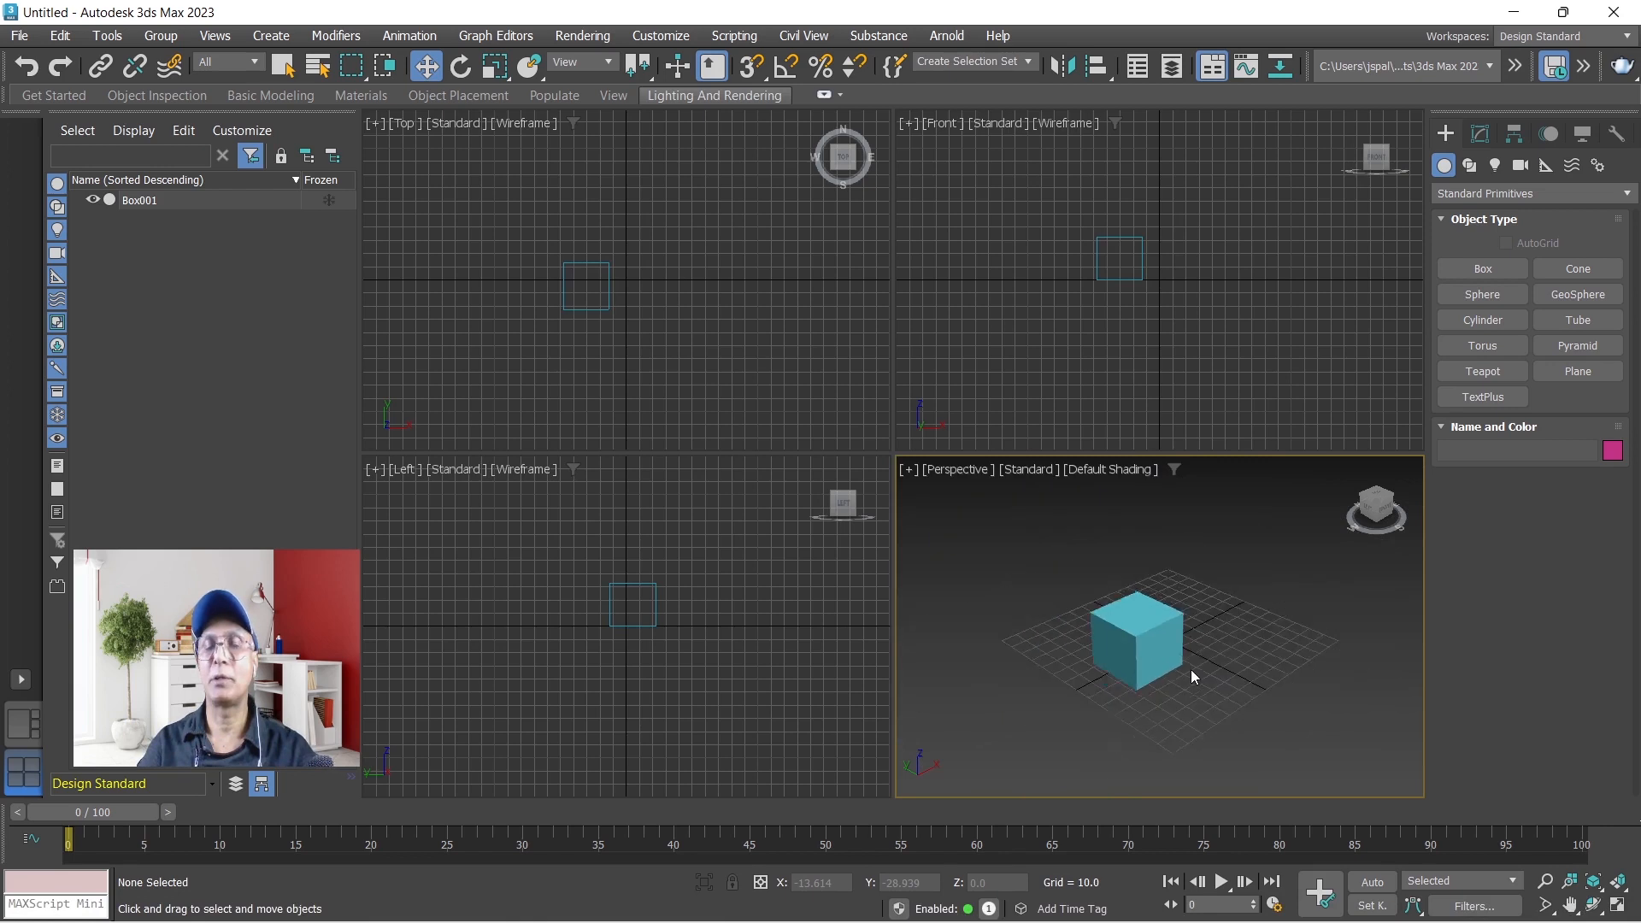
pyautogui.scroll(5, 1192, 669)
pyautogui.scroll(-5, 1192, 669)
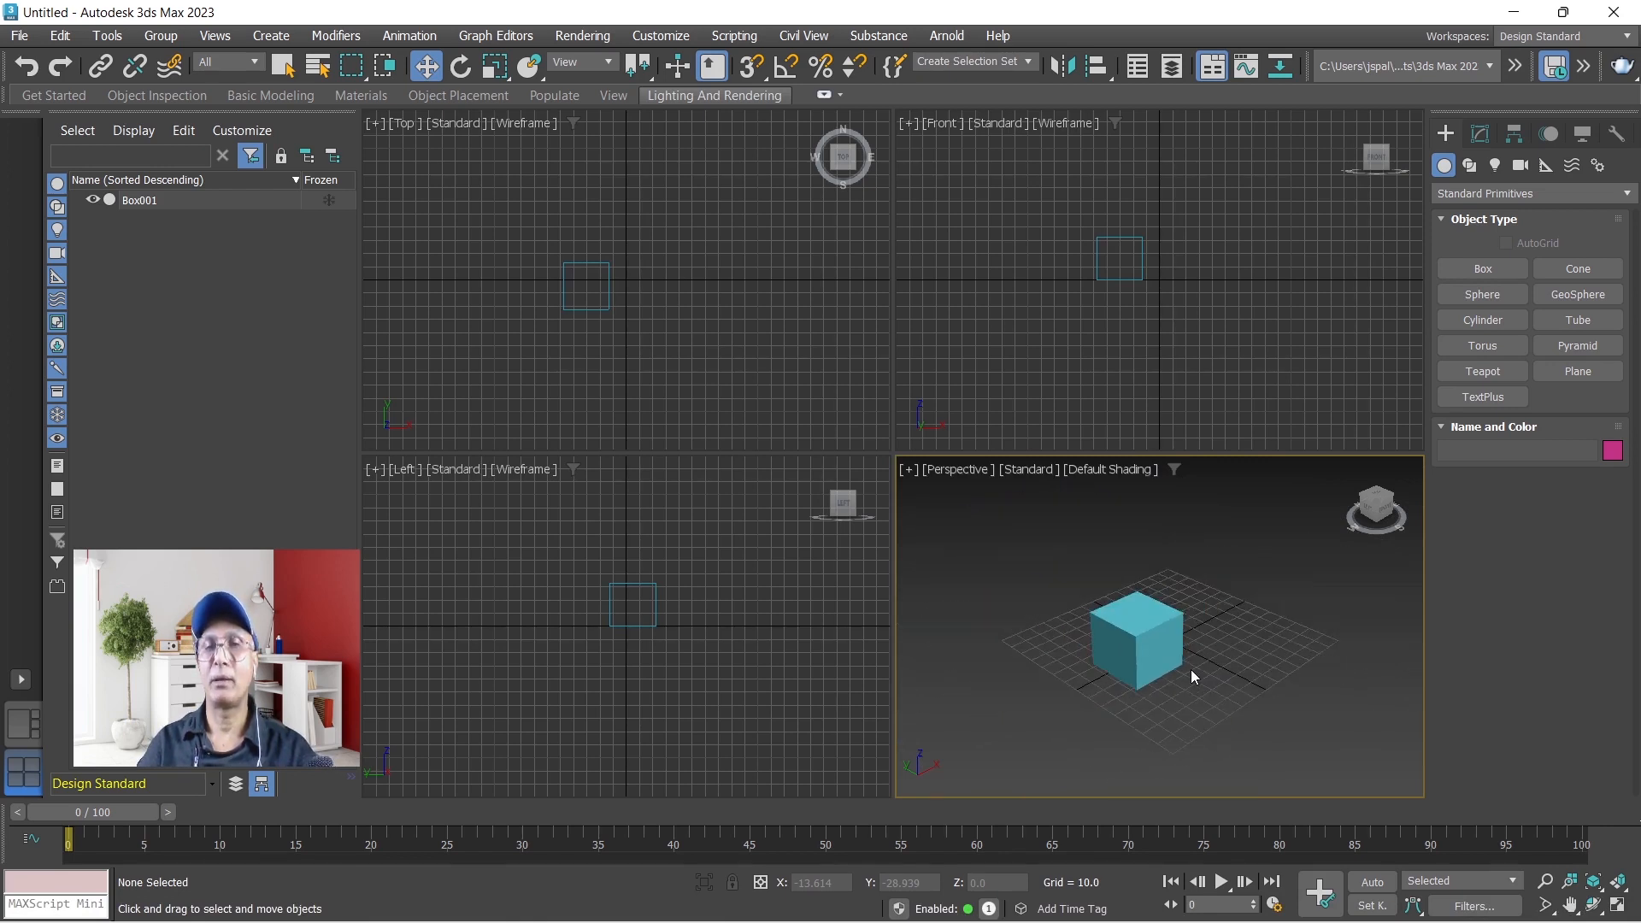
pyautogui.scroll(-2, 1191, 669)
pyautogui.scroll(7, 1191, 669)
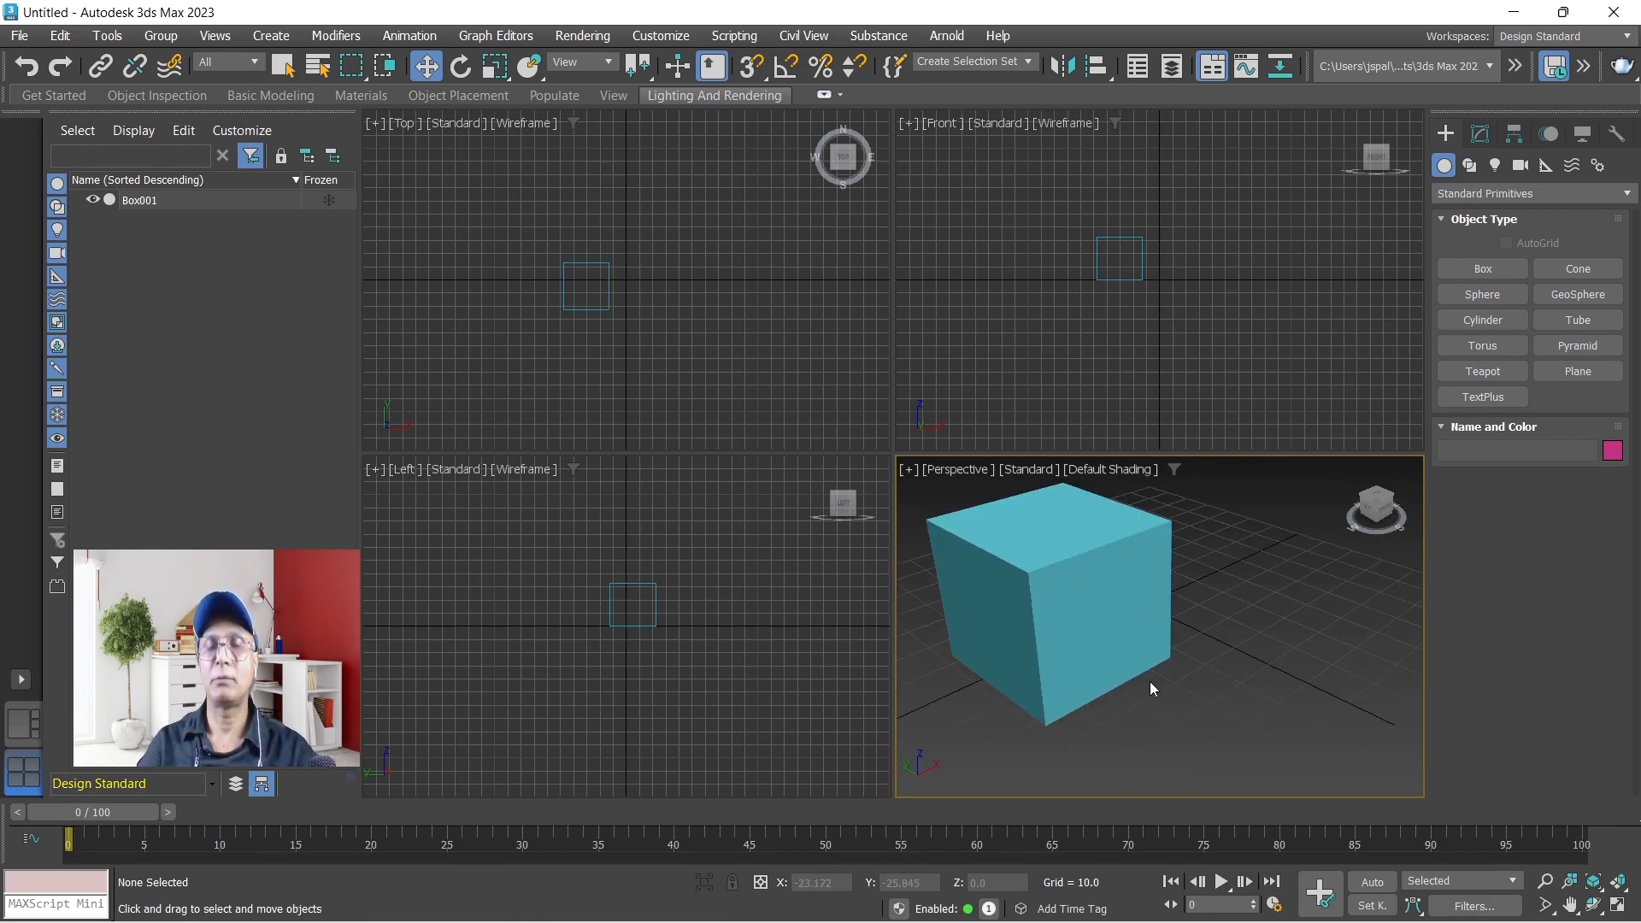
# - Orbit and pan the Perspective view around the box, leaving open grid space beside it
pyautogui.keyDown('alt'); pyautogui.moveTo(1150, 680); pyautogui.dragTo(1224, 701, button='middle'); pyautogui.keyUp('alt')
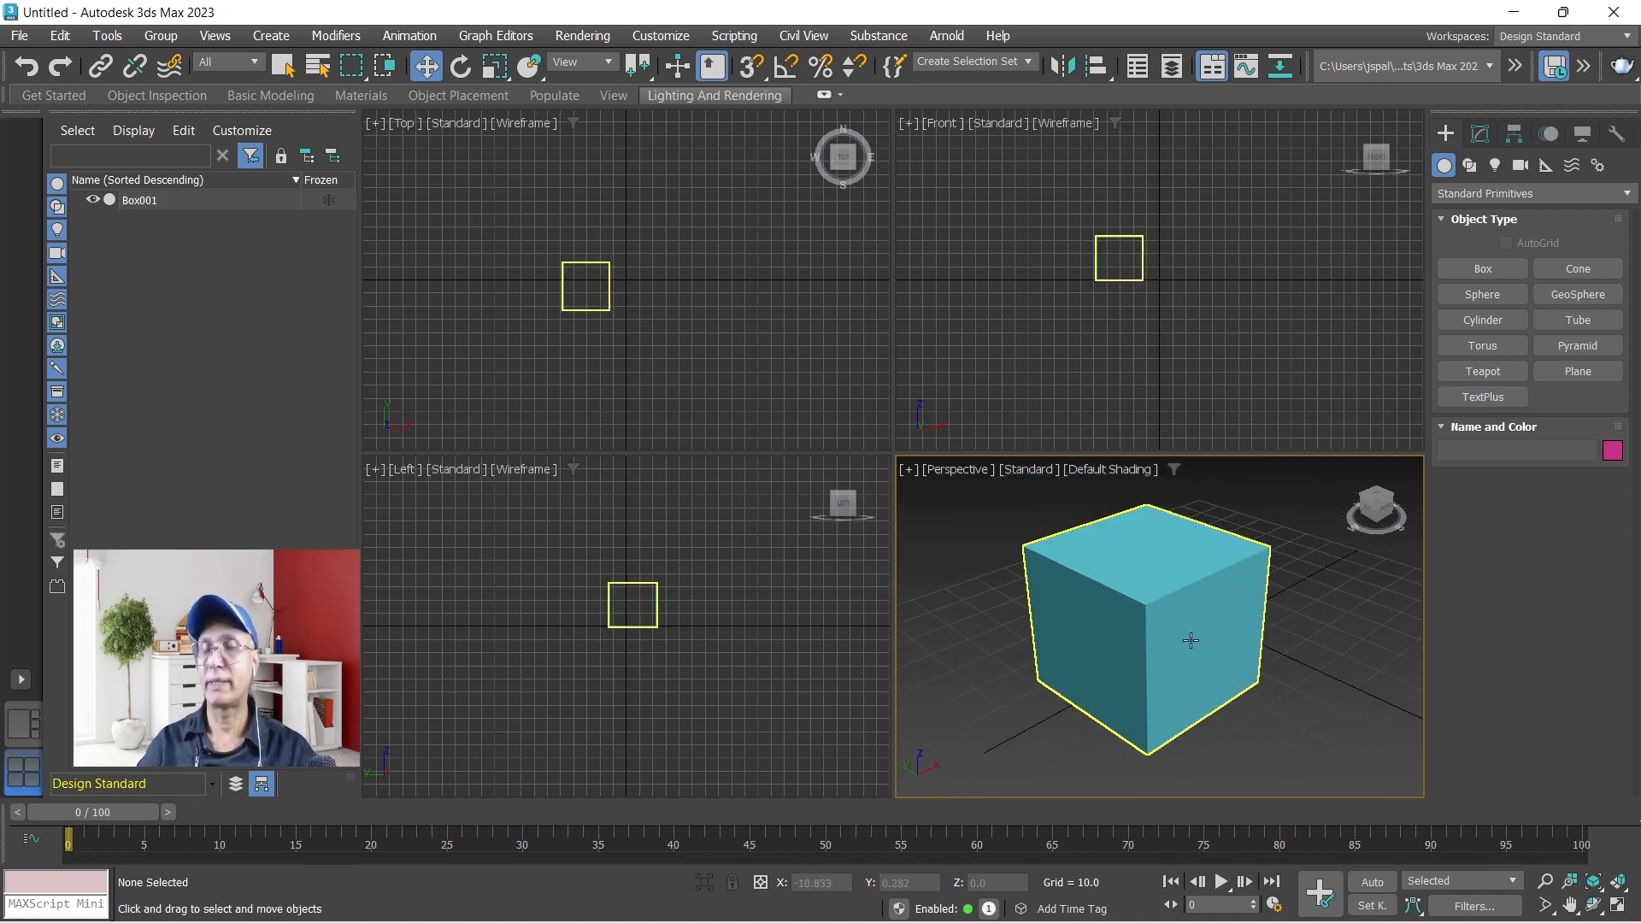
pyautogui.moveTo(1191, 629); pyautogui.dragTo(1386, 500, button='middle')
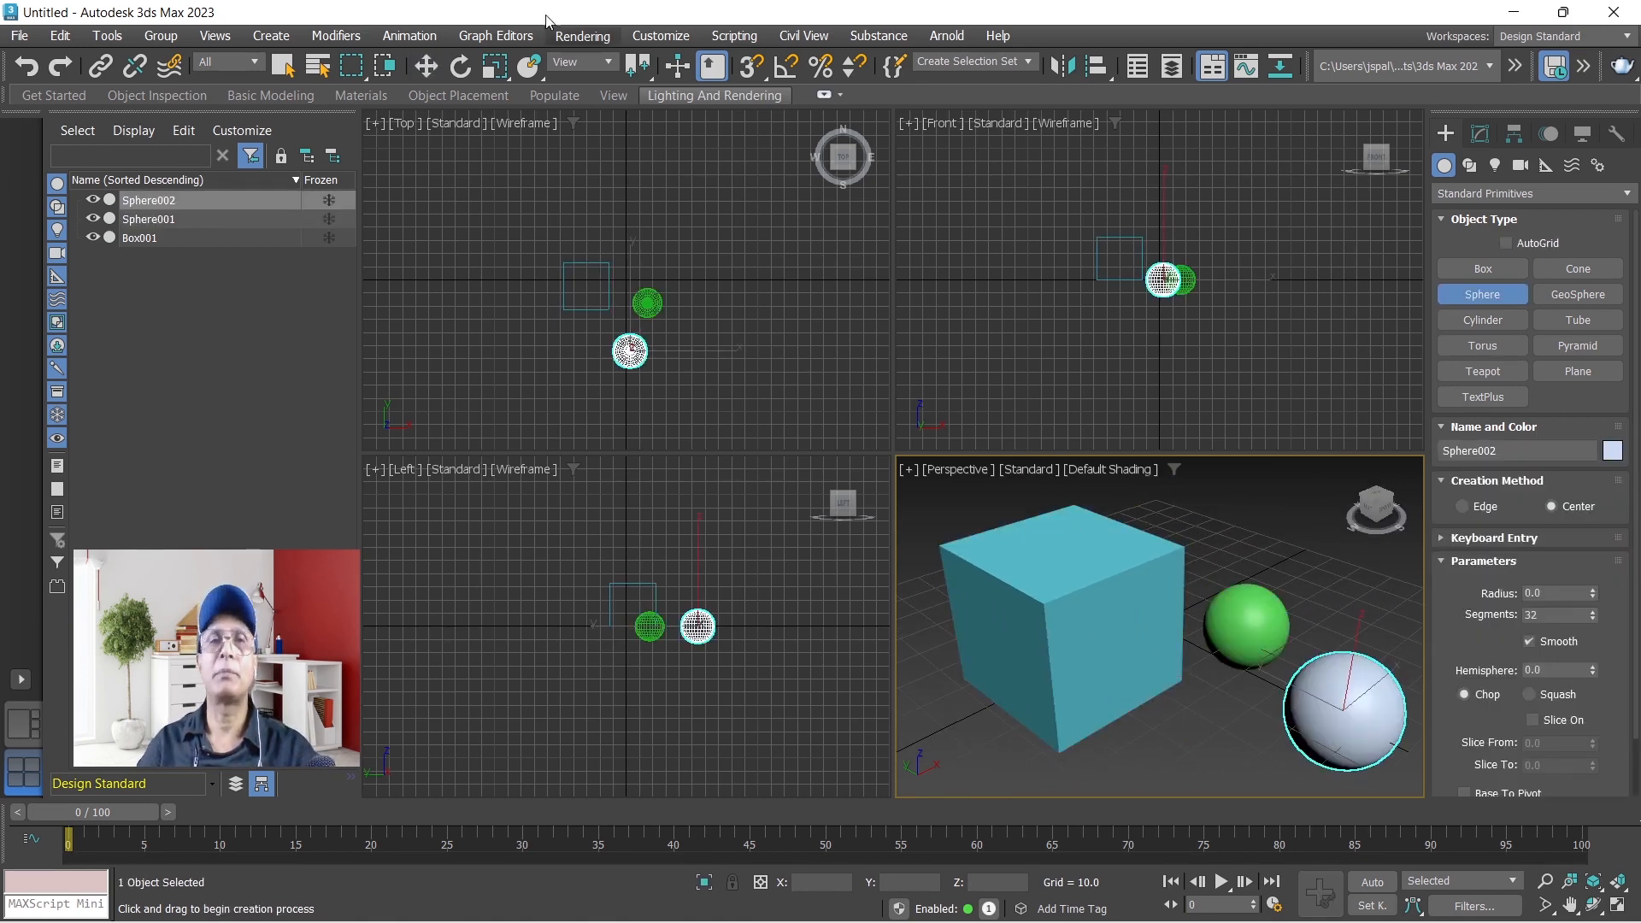
# - Activate the Move tool, select the green sphere in the Perspective viewport and turn on 3D snapping
pyautogui.click(425, 66)
pyautogui.click(1244, 618)
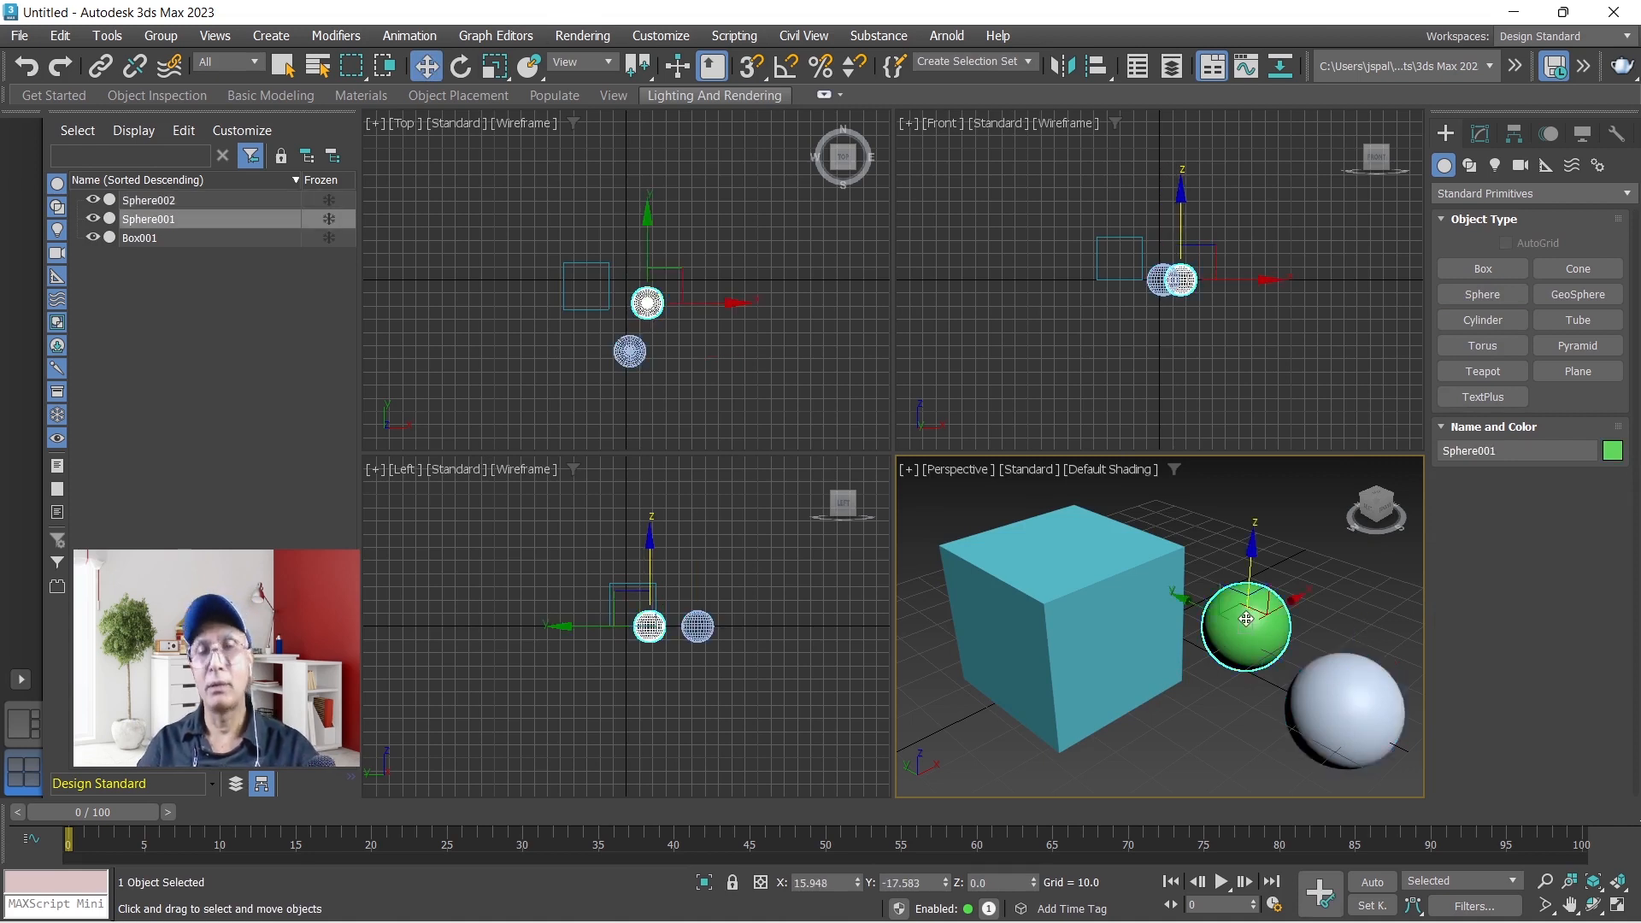
pyautogui.press('s')
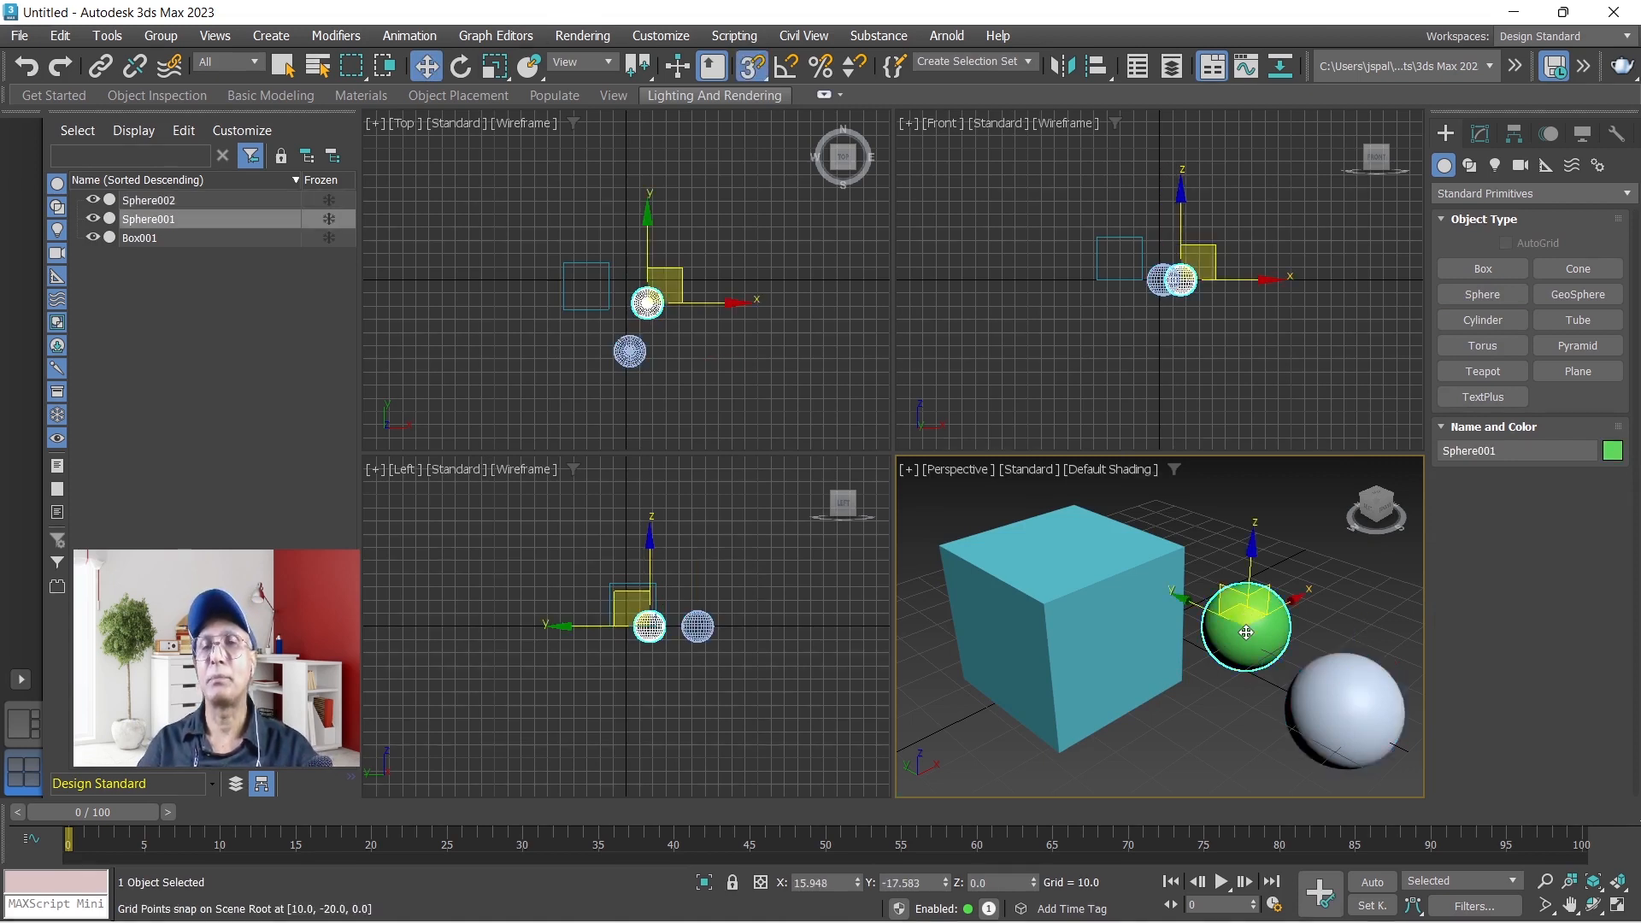
# - Zoom the Perspective view out to frame all three objects, select the box and clear the selection
pyautogui.scroll(2, 1246, 633)
pyautogui.scroll(-2, 1245, 633)
pyautogui.scroll(-3, 1196, 634)
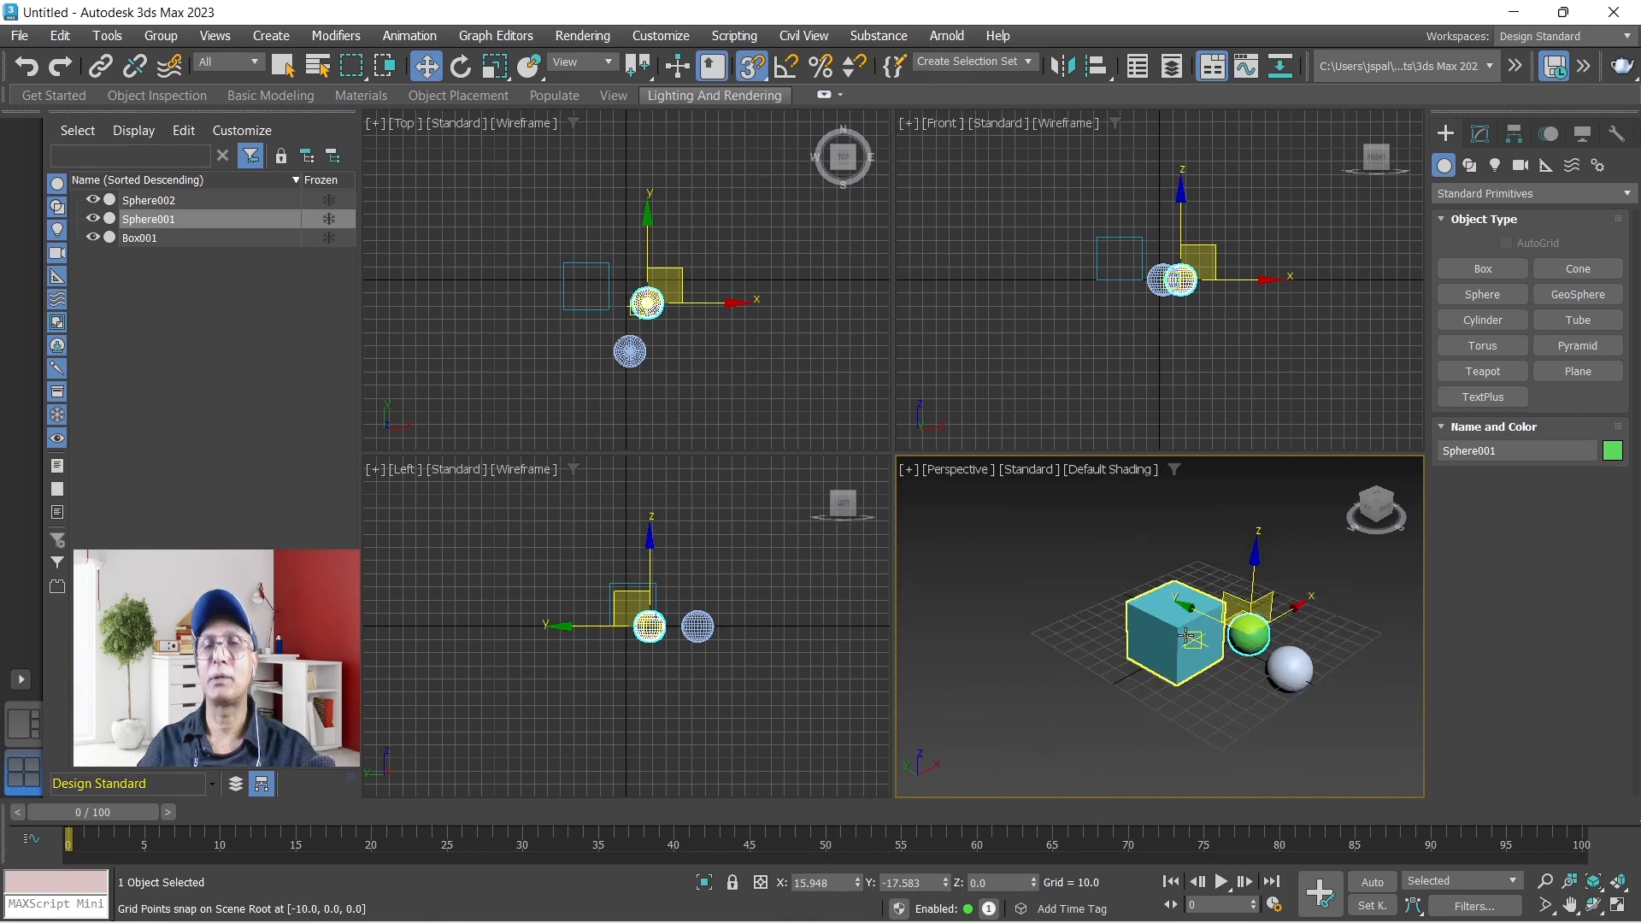
pyautogui.click(1187, 635)
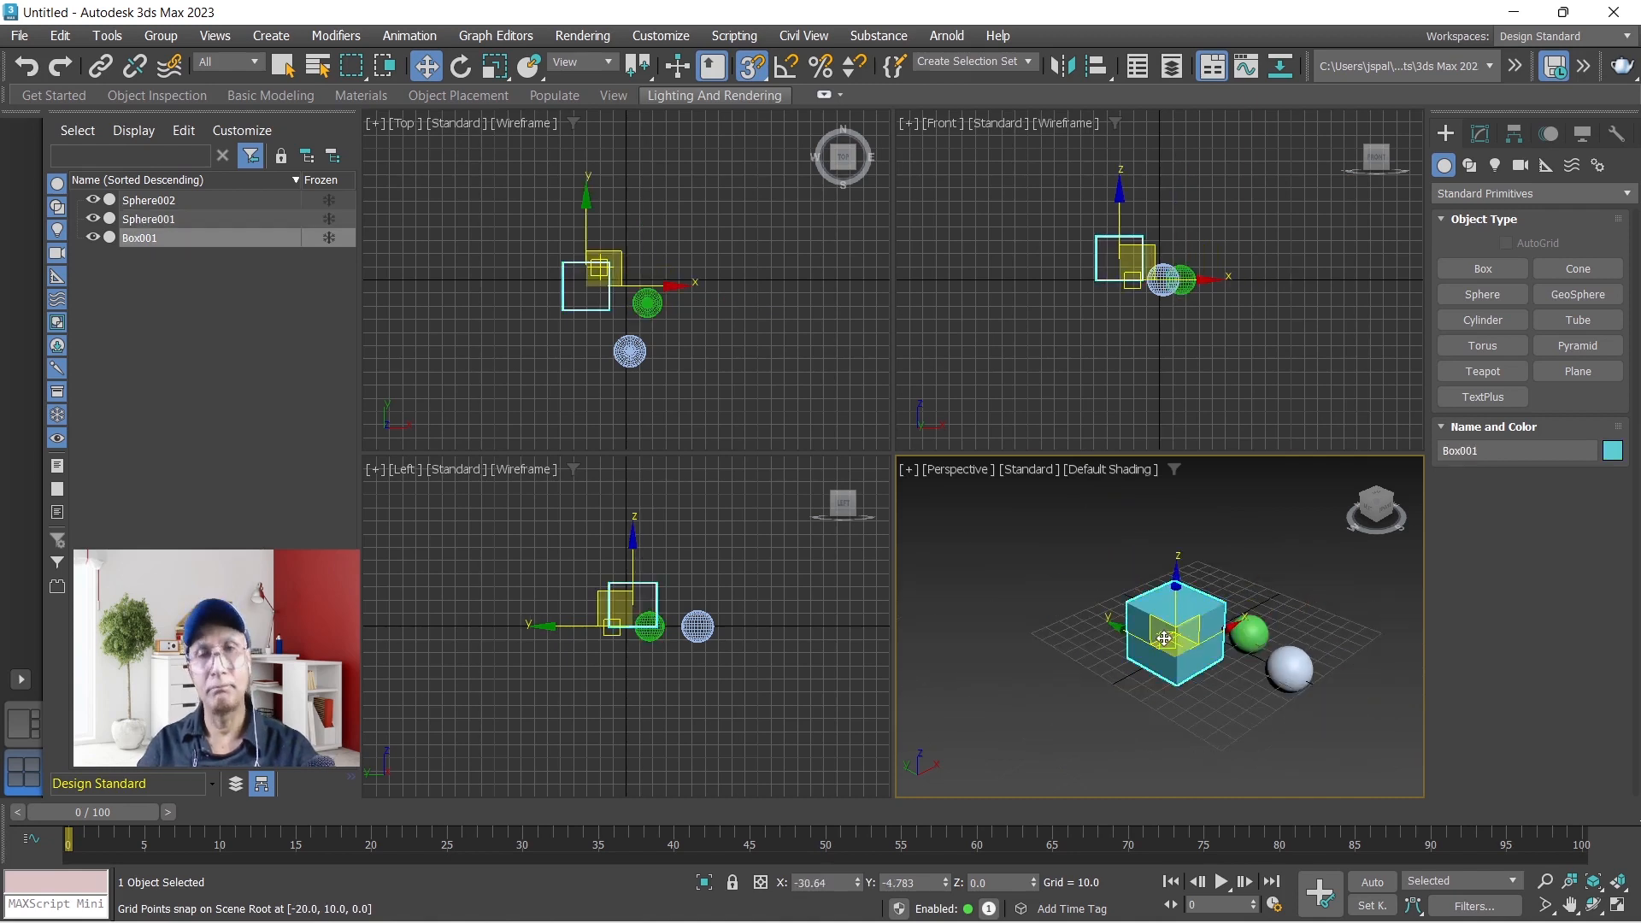
pyautogui.click(1287, 745)
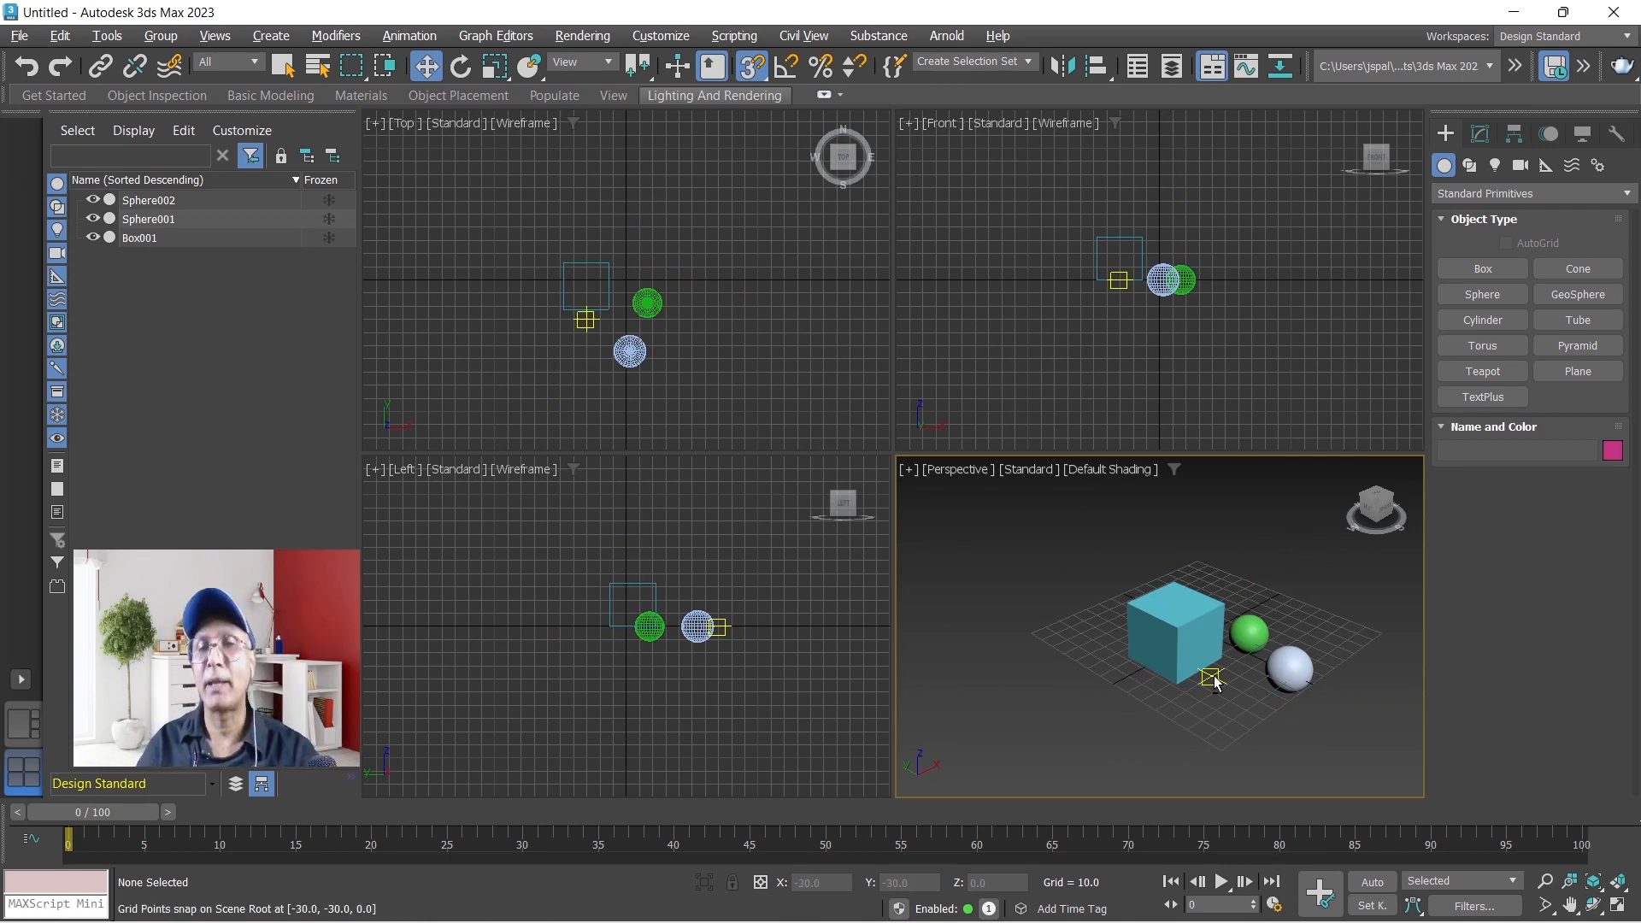
# - Zoom in and out and pan in the Perspective viewport, finishing on a closer view centred on the box
pyautogui.scroll(4, 1196, 670)
pyautogui.scroll(-3, 1195, 669)
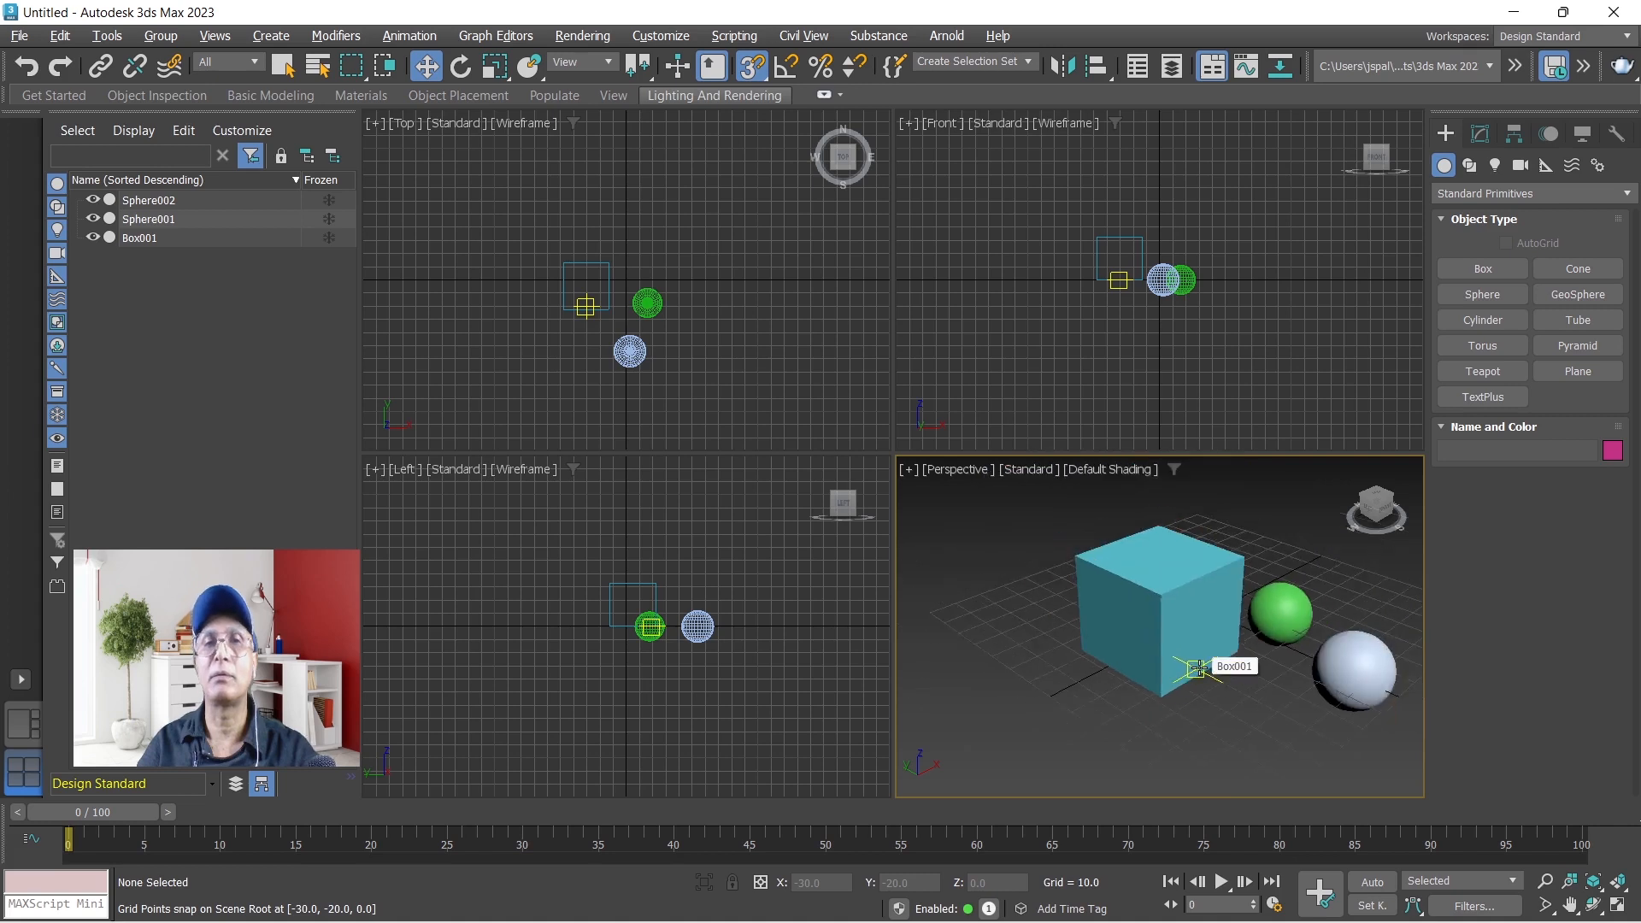
pyautogui.scroll(2, 1196, 669)
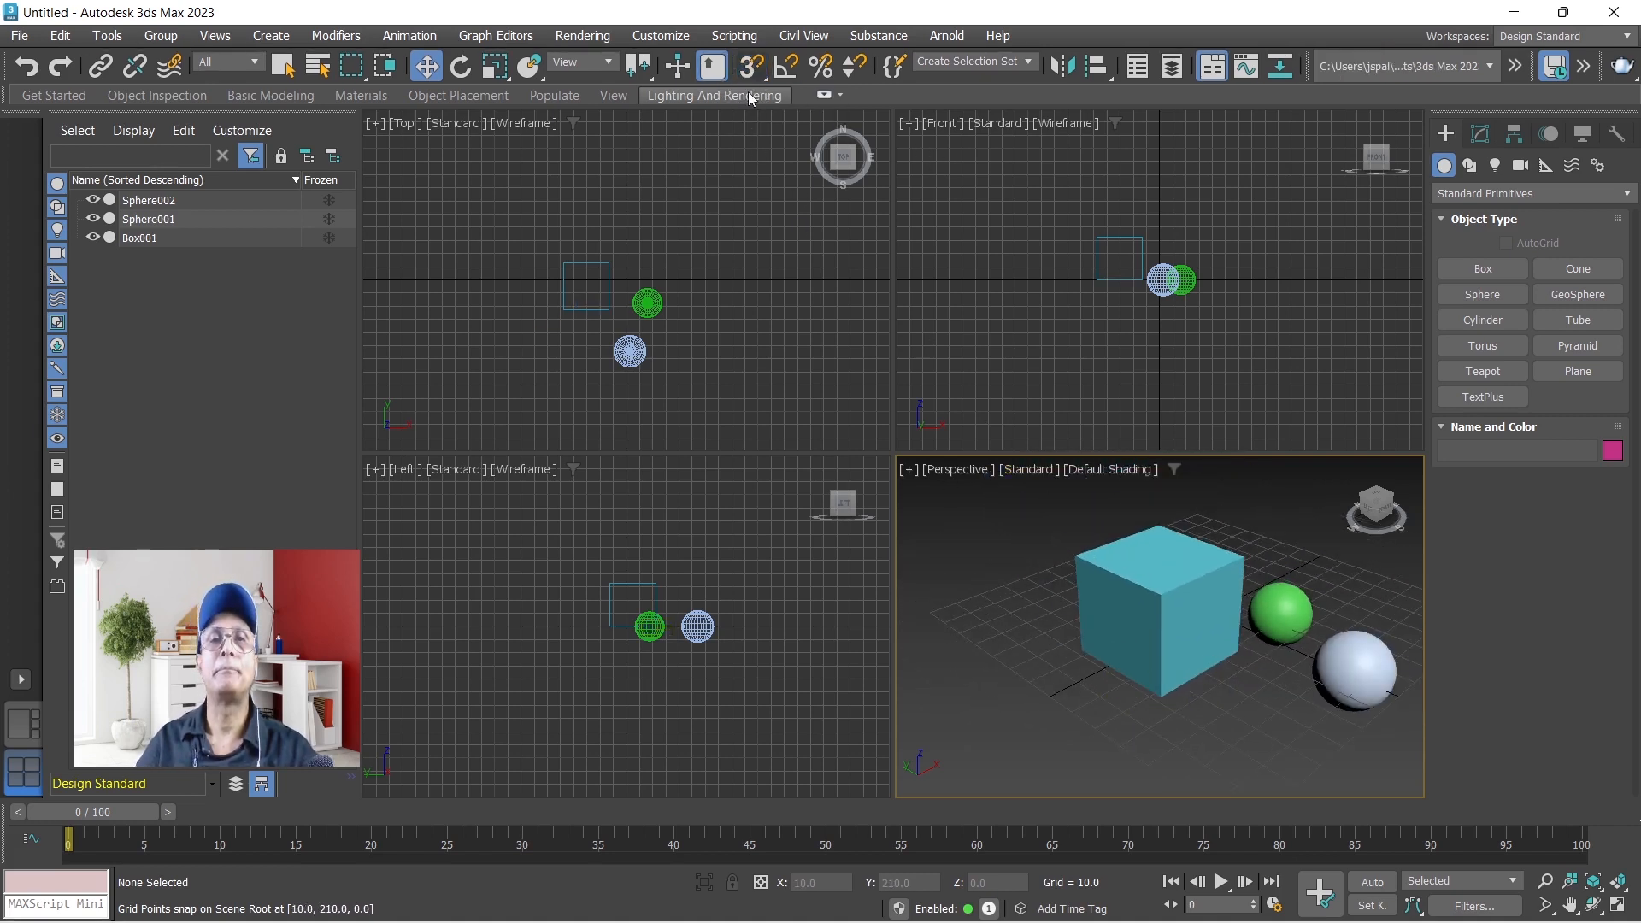
pyautogui.scroll(5, 1107, 668)
pyautogui.scroll(-2, 1109, 669)
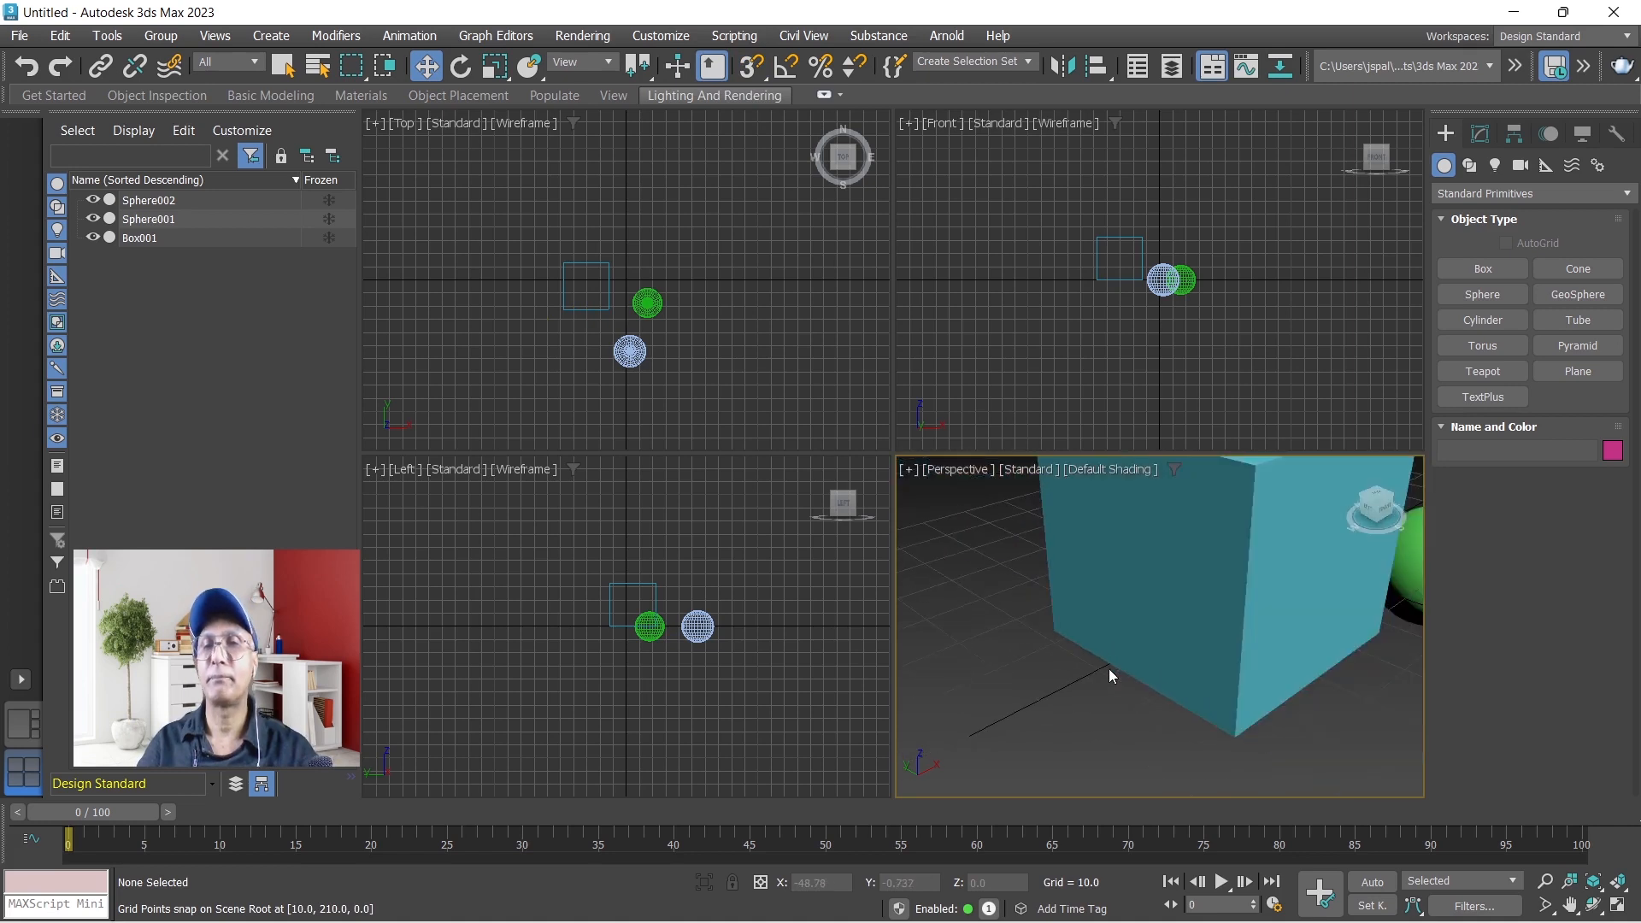
pyautogui.moveTo(1260, 606); pyautogui.dragTo(1176, 692, button='middle')
pyautogui.scroll(-3, 1176, 692)
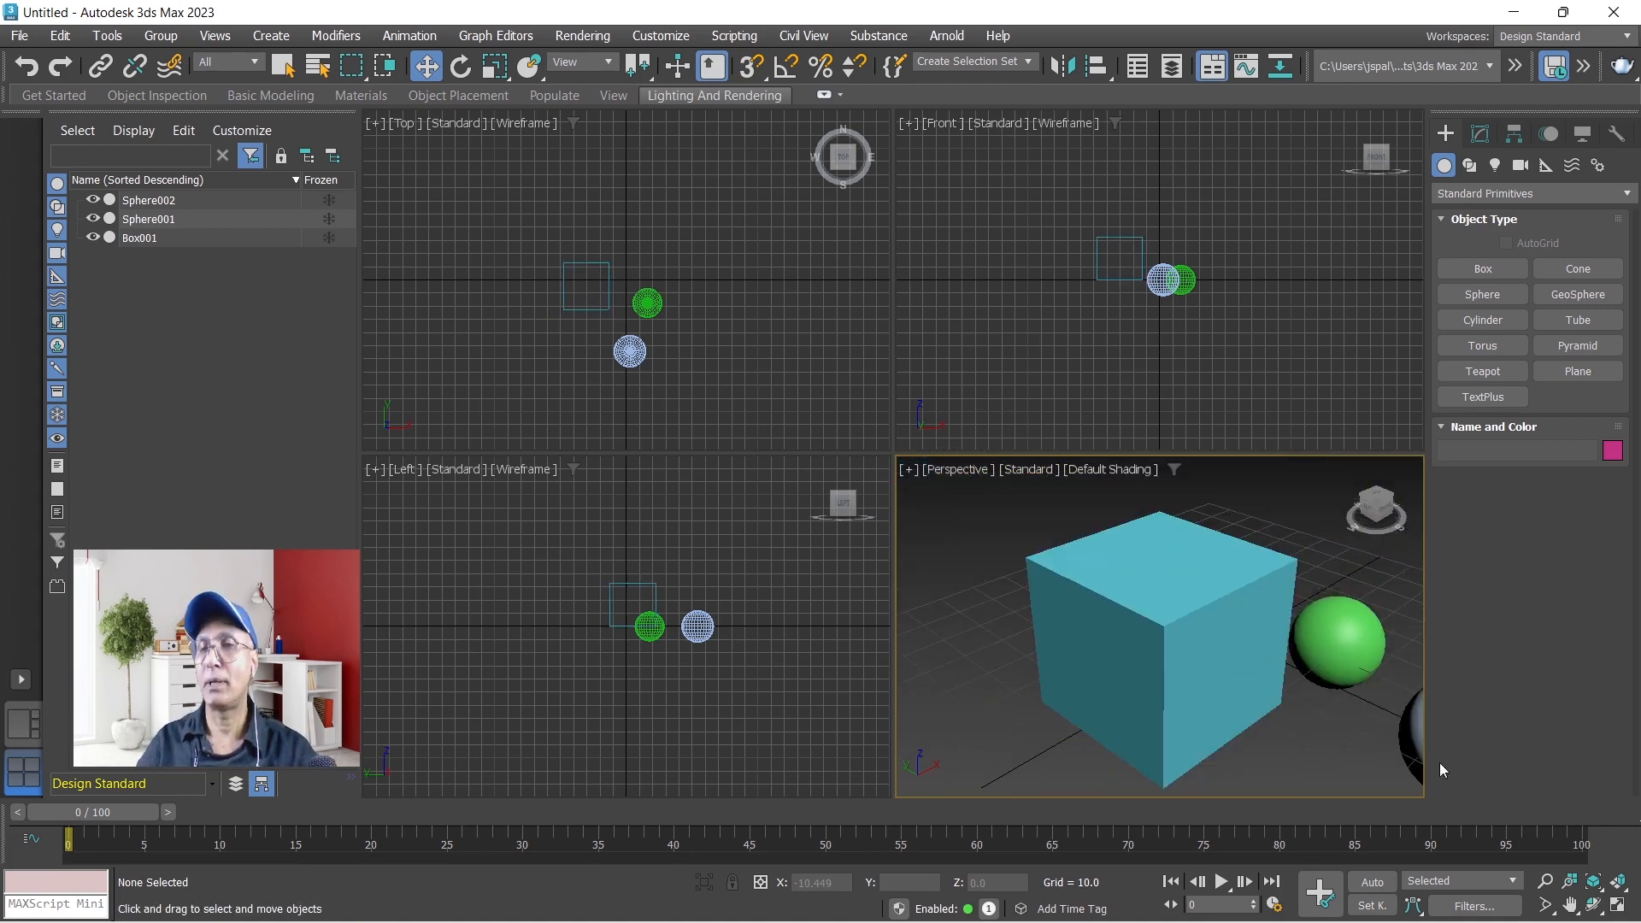
# - Orbit the Perspective view to a lower angle around the box with the Orbit tool and return to the Move tool
pyautogui.click(1593, 904)
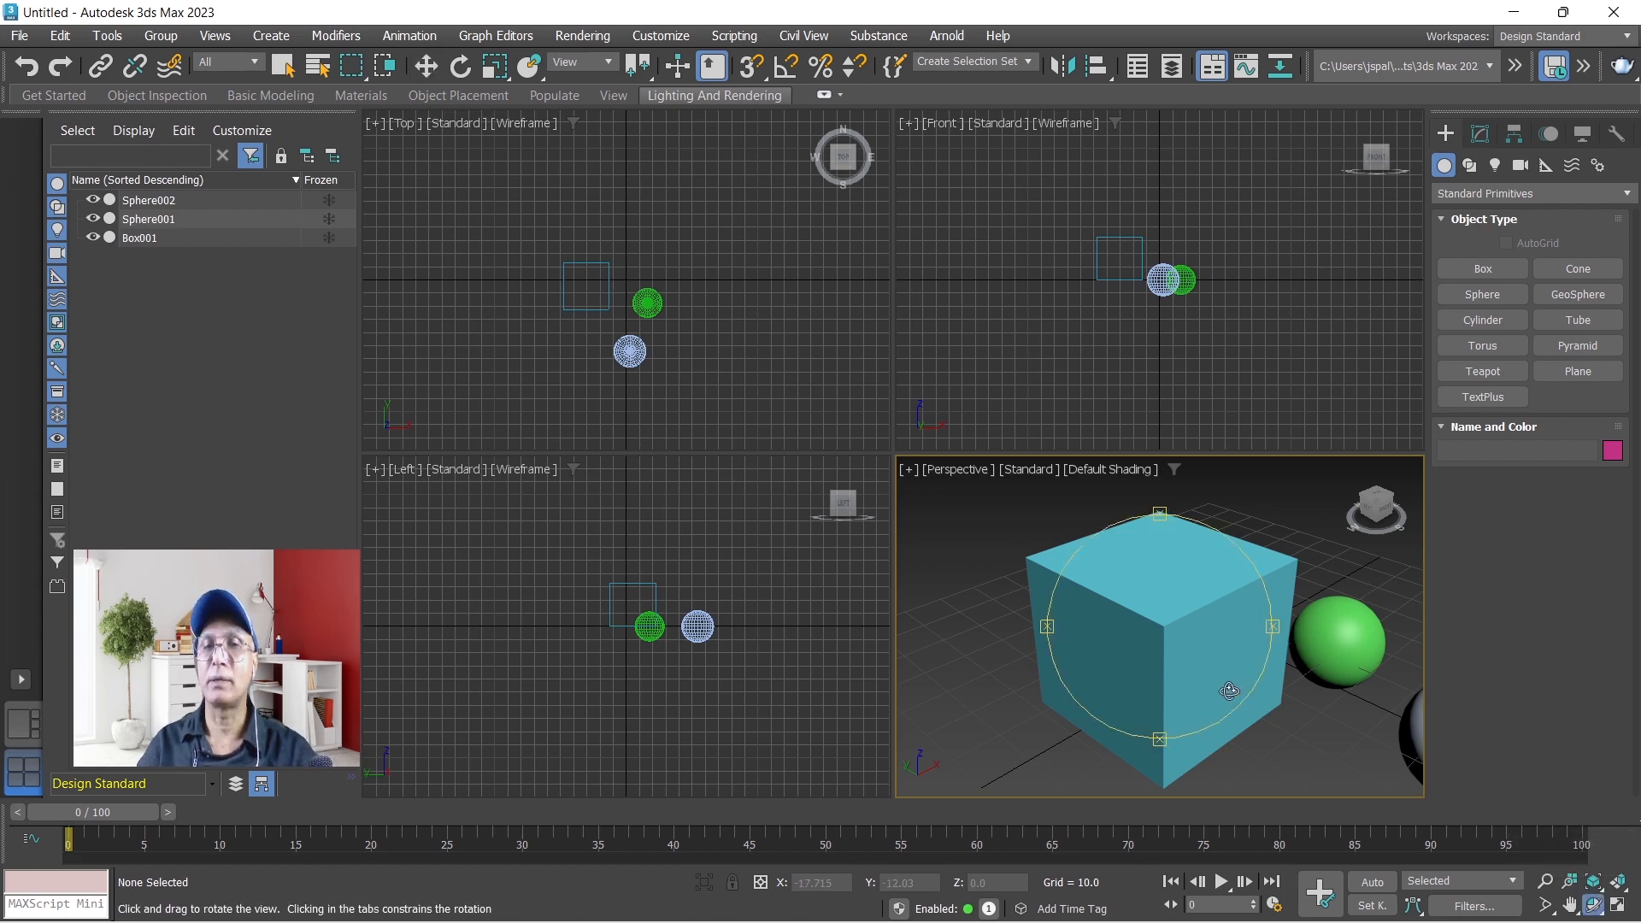
pyautogui.moveTo(1229, 690); pyautogui.dragTo(1529, 803)
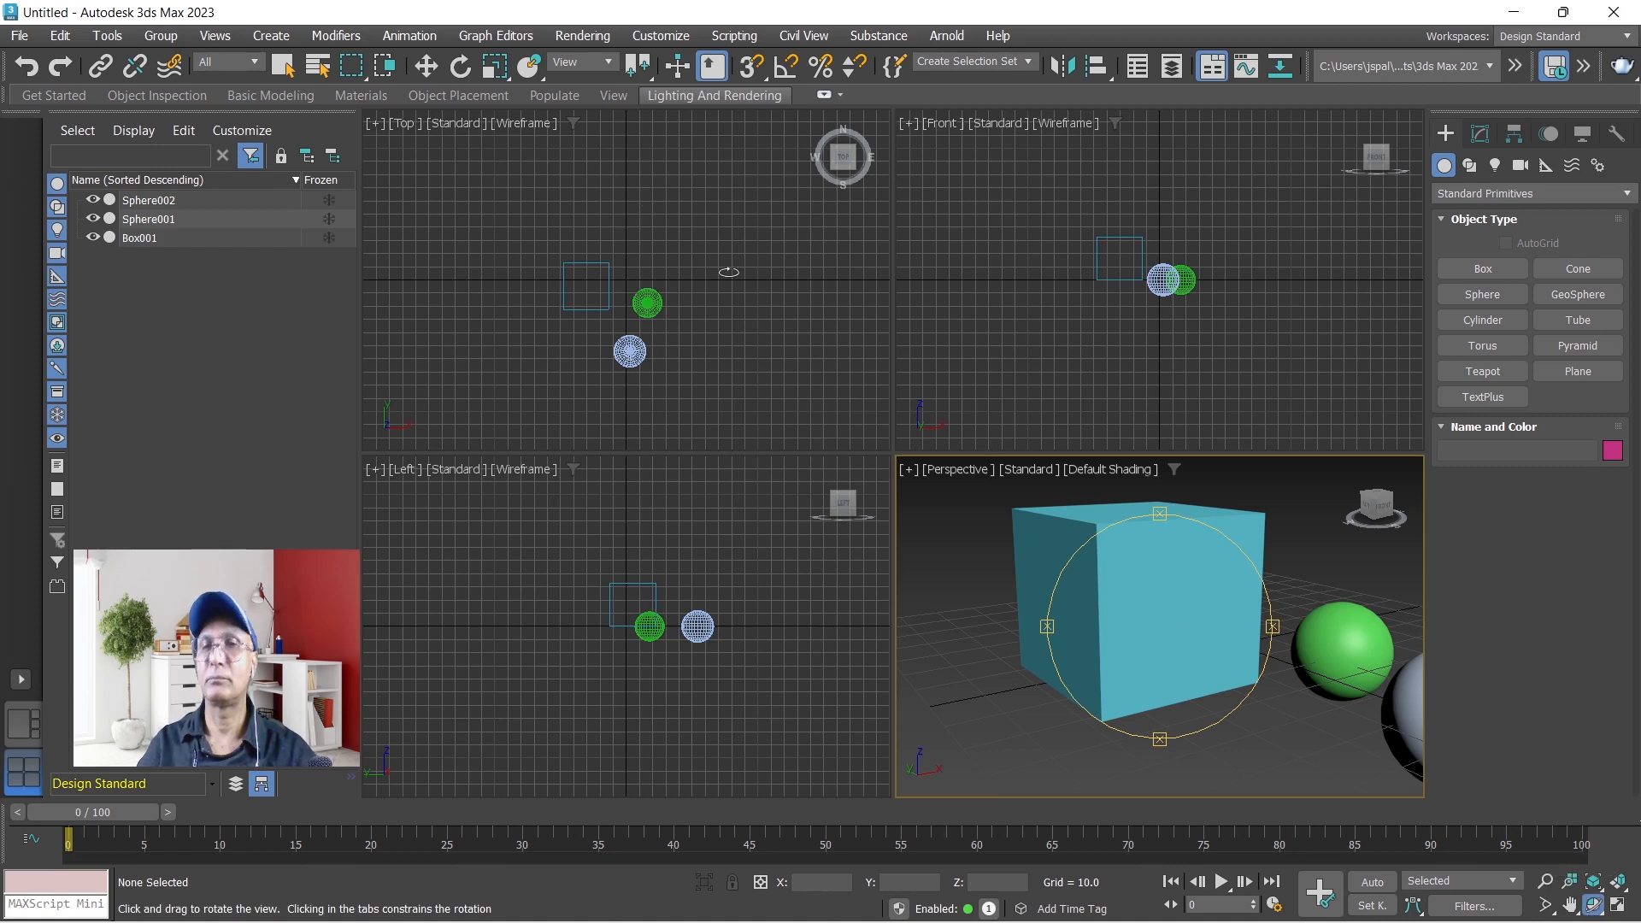
pyautogui.click(426, 66)
pyautogui.click(1158, 657)
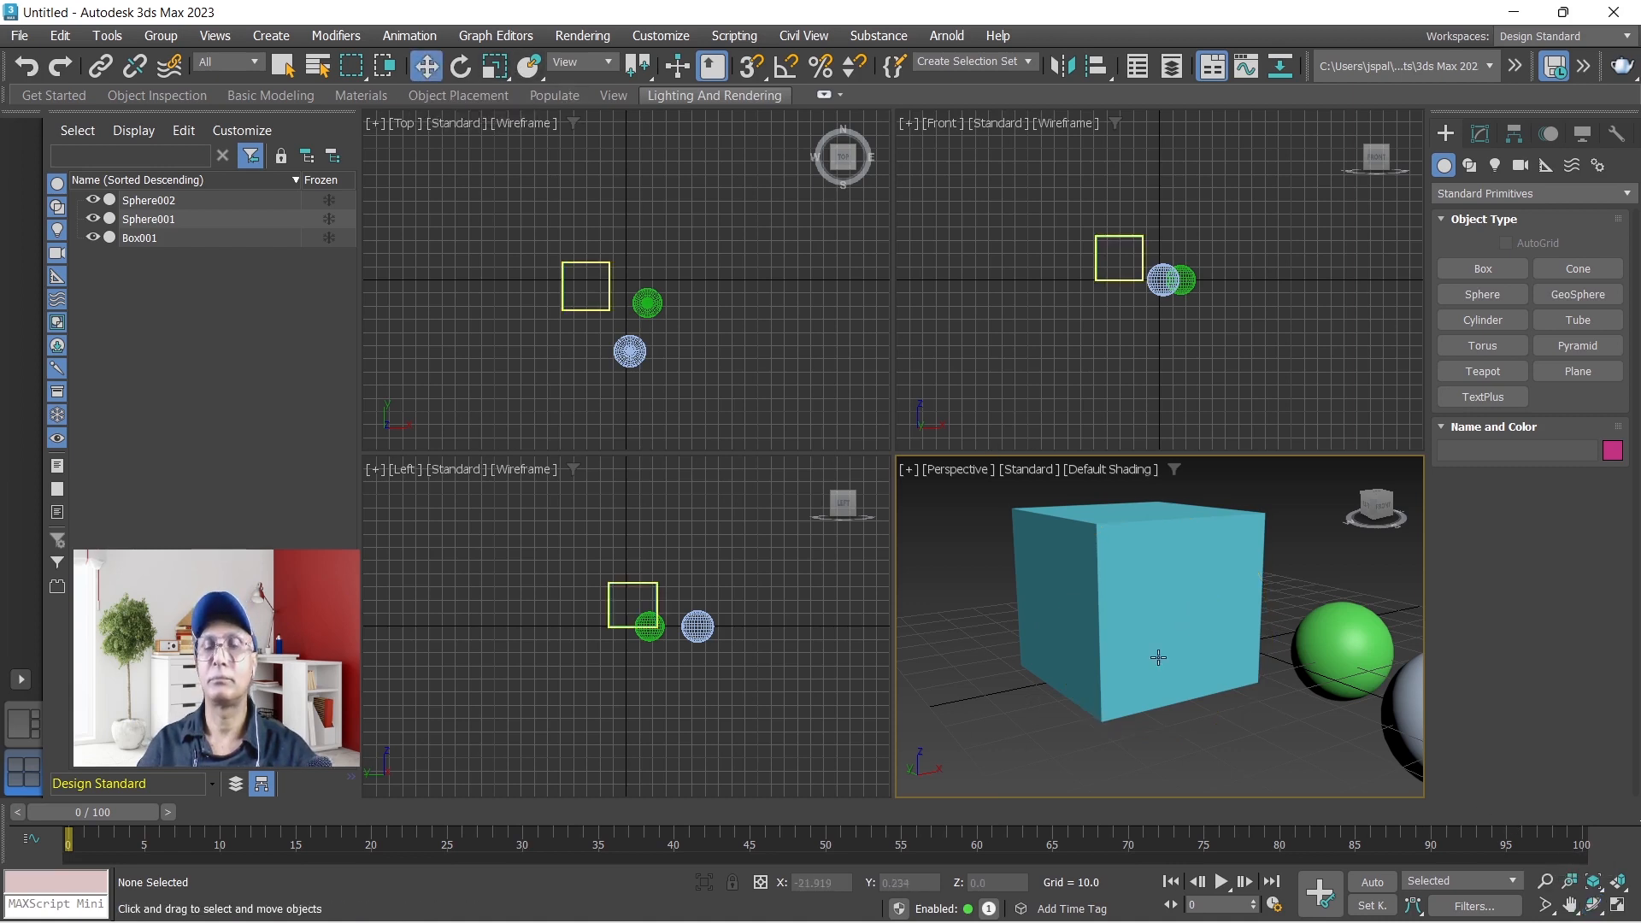